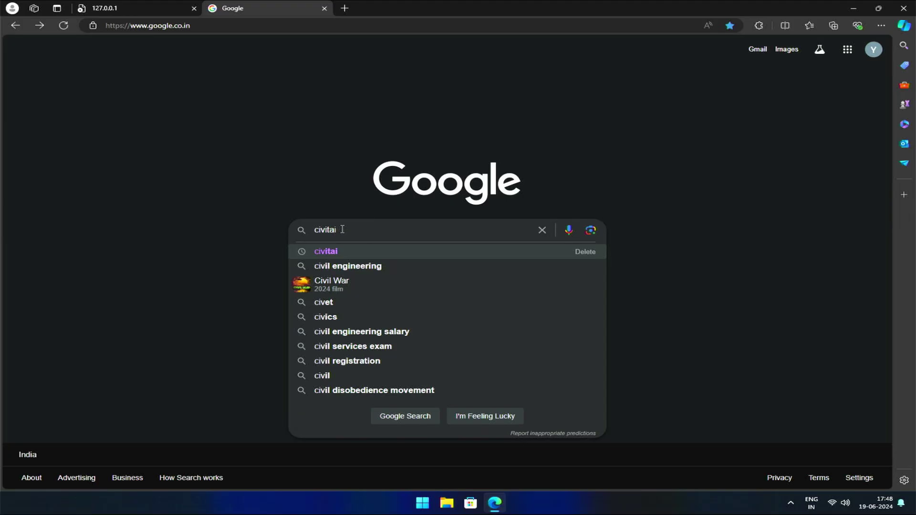
Run a Google search for civitai.
{"action": "key", "text": "Return"}
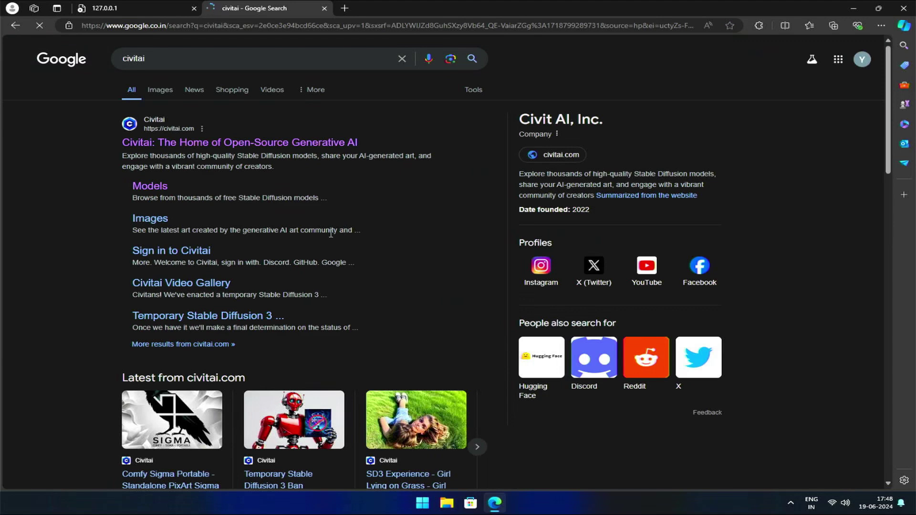
Open the Civitai home page from the results and swipe through its featured carousels.
{"action": "left_click", "coordinate": [246, 142]}
{"action": "scroll", "coordinate": [213, 253], "scroll_direction": "down", "scroll_amount": 3}
{"action": "scroll", "coordinate": [212, 253], "scroll_direction": "down", "scroll_amount": 5}
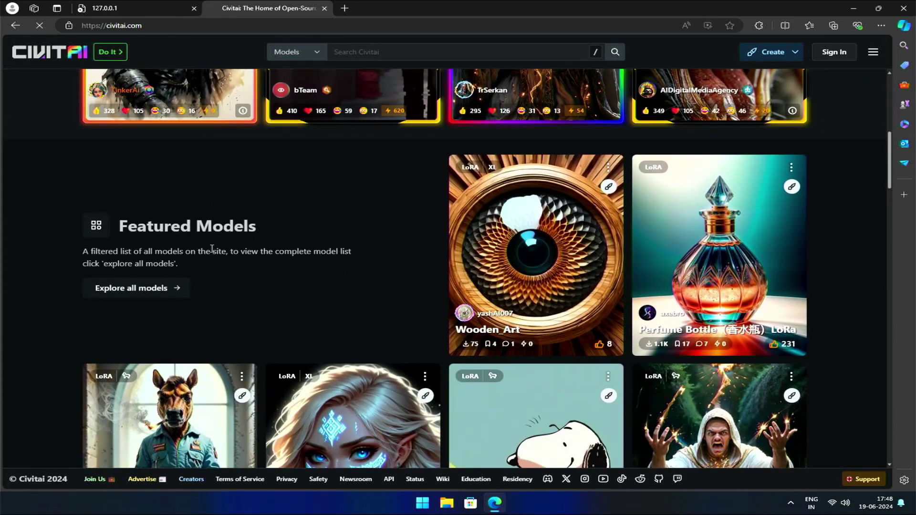
{"action": "scroll", "coordinate": [211, 248], "scroll_direction": "up", "scroll_amount": 8}
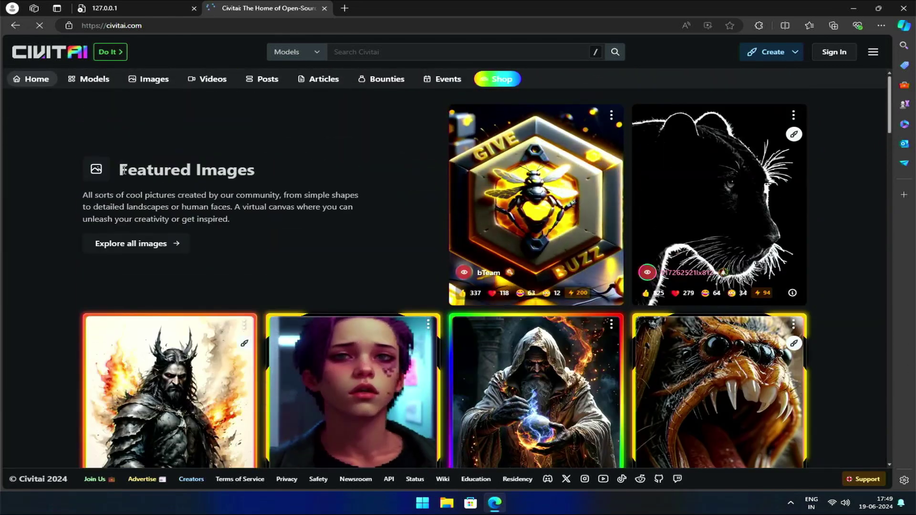
{"action": "left_click_drag", "start_coordinate": [123, 169], "coordinate": [258, 168]}
{"action": "scroll", "coordinate": [283, 216], "scroll_direction": "down", "scroll_amount": 3}
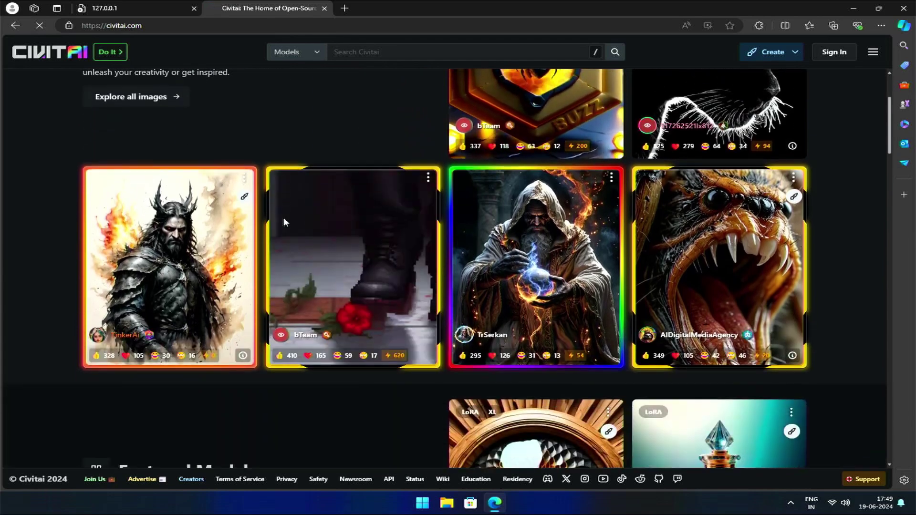
{"action": "scroll", "coordinate": [284, 216], "scroll_direction": "down", "scroll_amount": 5}
{"action": "left_click_drag", "start_coordinate": [137, 227], "coordinate": [262, 230]}
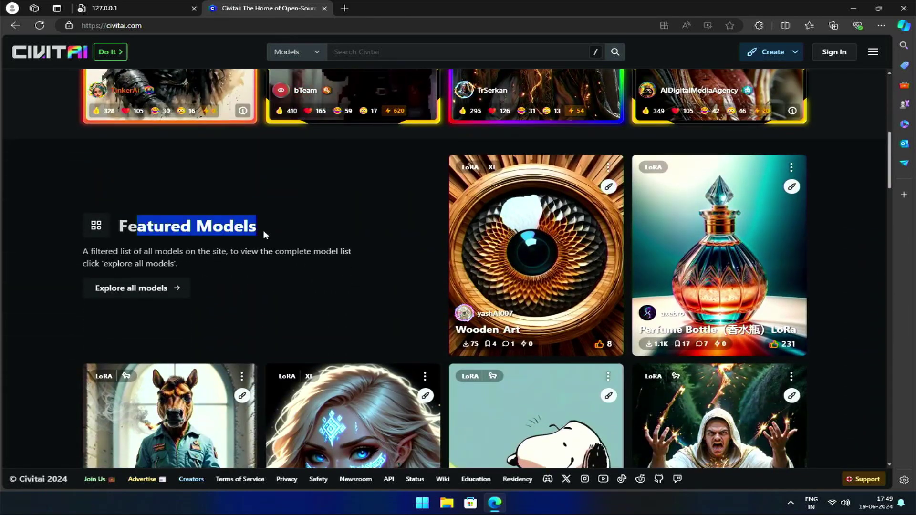
Scroll down through the remaining home page sections, then back up to the top.
{"action": "scroll", "coordinate": [248, 258], "scroll_direction": "down", "scroll_amount": 8}
{"action": "scroll", "coordinate": [320, 279], "scroll_direction": "down", "scroll_amount": 3}
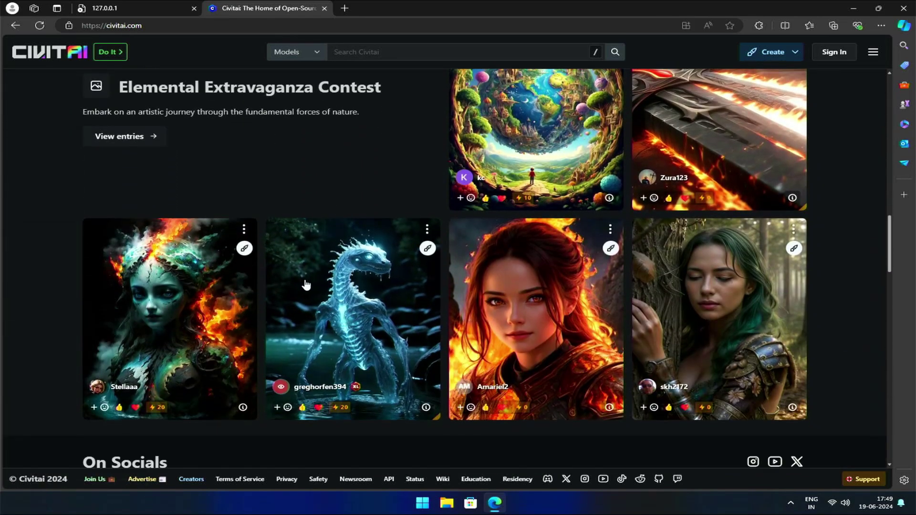
{"action": "scroll", "coordinate": [305, 285], "scroll_direction": "down", "scroll_amount": 8}
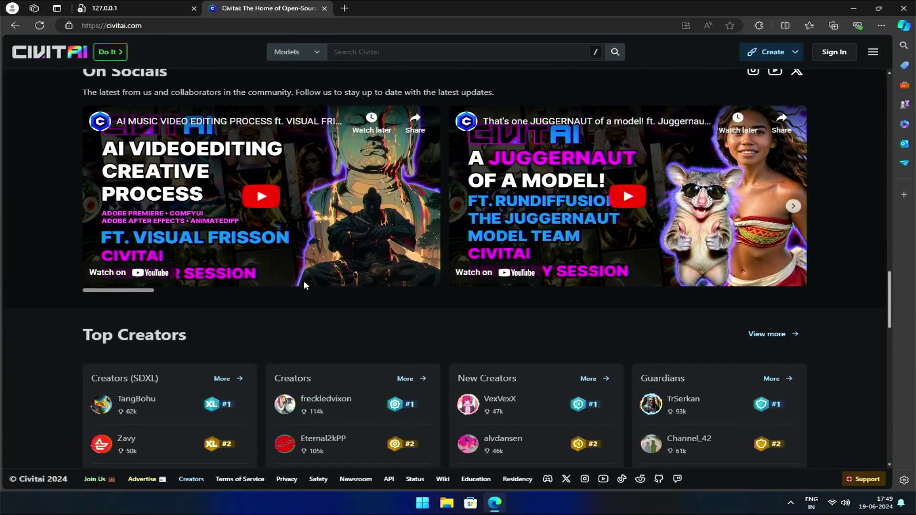
{"action": "scroll", "coordinate": [305, 285], "scroll_direction": "down", "scroll_amount": 4}
{"action": "scroll", "coordinate": [306, 285], "scroll_direction": "down", "scroll_amount": 4}
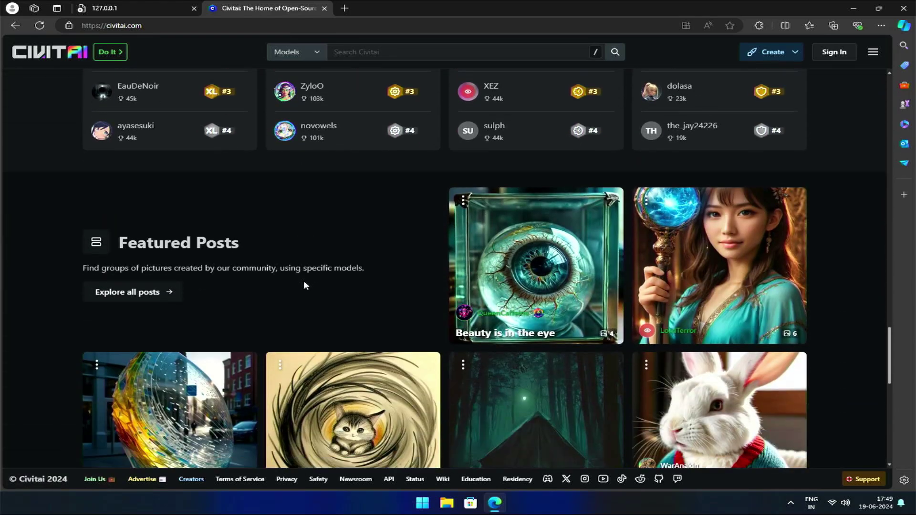
{"action": "scroll", "coordinate": [305, 285], "scroll_direction": "down", "scroll_amount": 4}
{"action": "scroll", "coordinate": [306, 285], "scroll_direction": "down", "scroll_amount": 2}
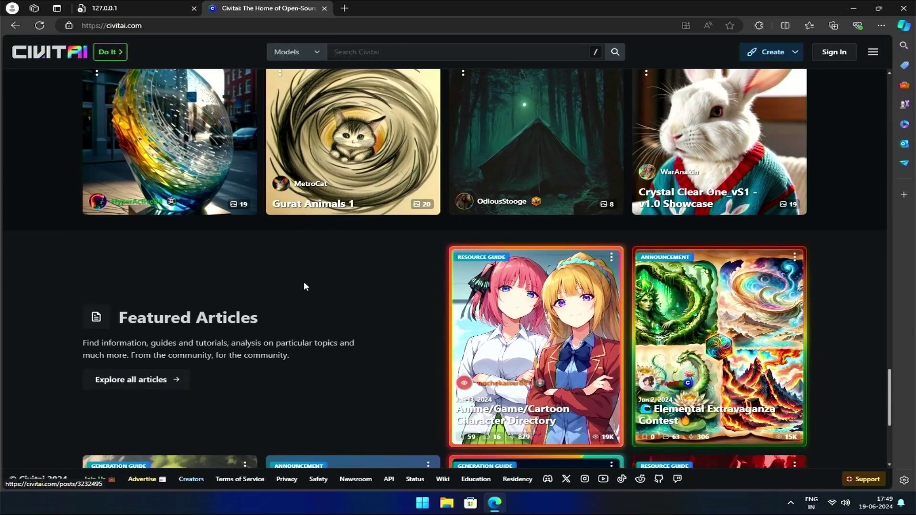
{"action": "scroll", "coordinate": [372, 294], "scroll_direction": "up", "scroll_amount": 4}
{"action": "scroll", "coordinate": [704, 338], "scroll_direction": "down", "scroll_amount": 4}
{"action": "scroll", "coordinate": [704, 338], "scroll_direction": "down", "scroll_amount": 3}
{"action": "scroll", "coordinate": [364, 302], "scroll_direction": "up", "scroll_amount": 8}
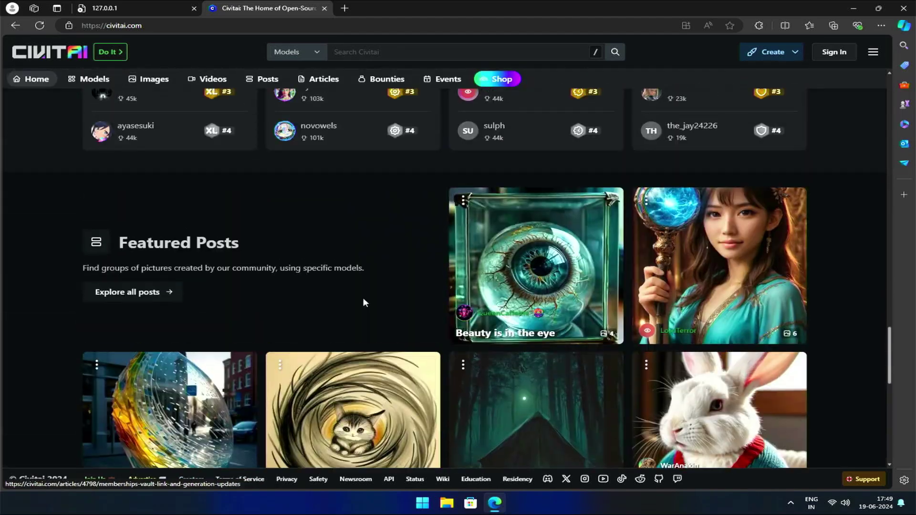
{"action": "scroll", "coordinate": [364, 302], "scroll_direction": "up", "scroll_amount": 12}
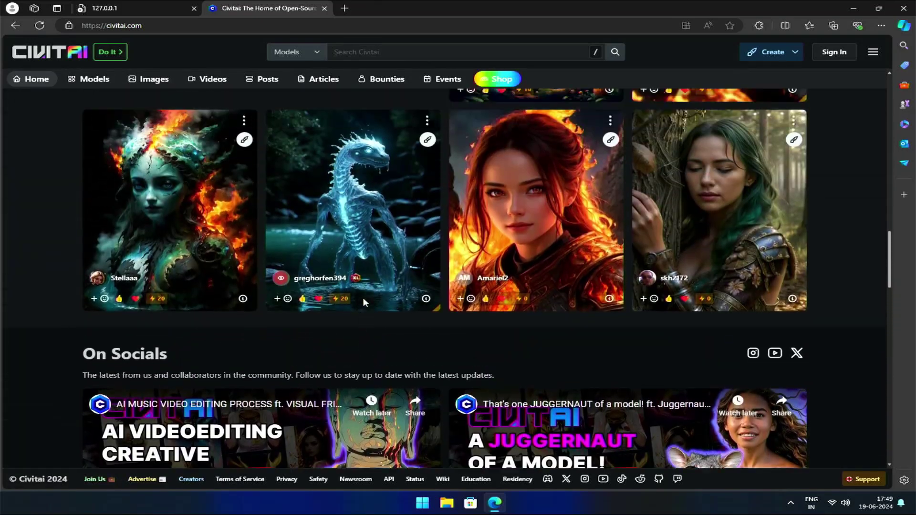
{"action": "scroll", "coordinate": [364, 302], "scroll_direction": "up", "scroll_amount": 10}
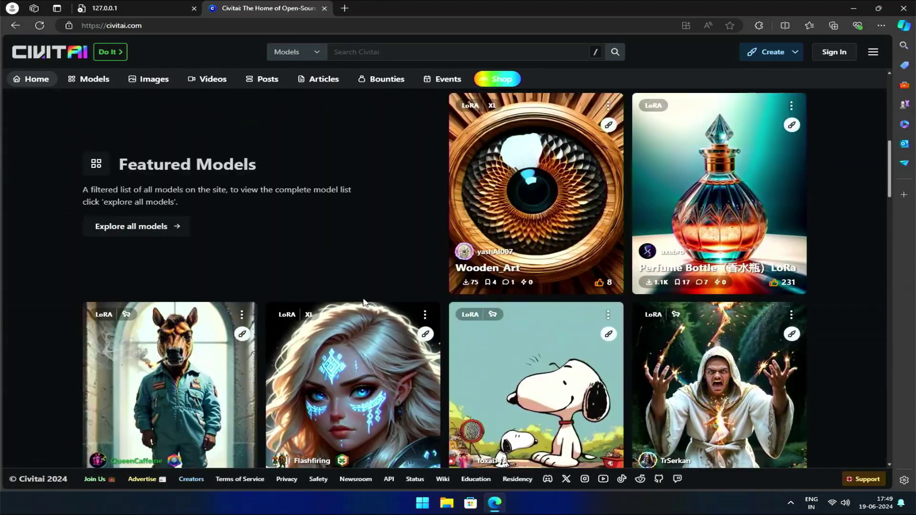
{"action": "scroll", "coordinate": [364, 303], "scroll_direction": "up", "scroll_amount": 5}
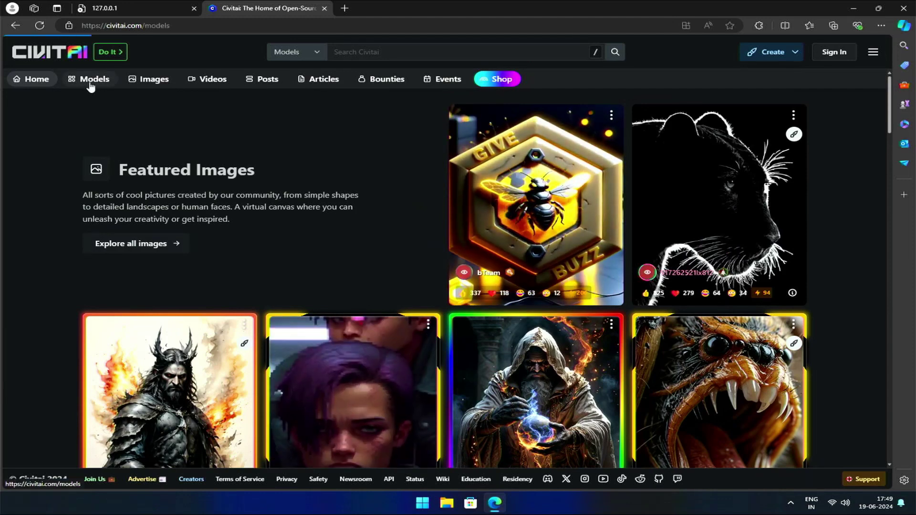
Open Civitai's Models listing and scroll through the highest-rated checkpoints.
{"action": "left_click", "coordinate": [91, 82]}
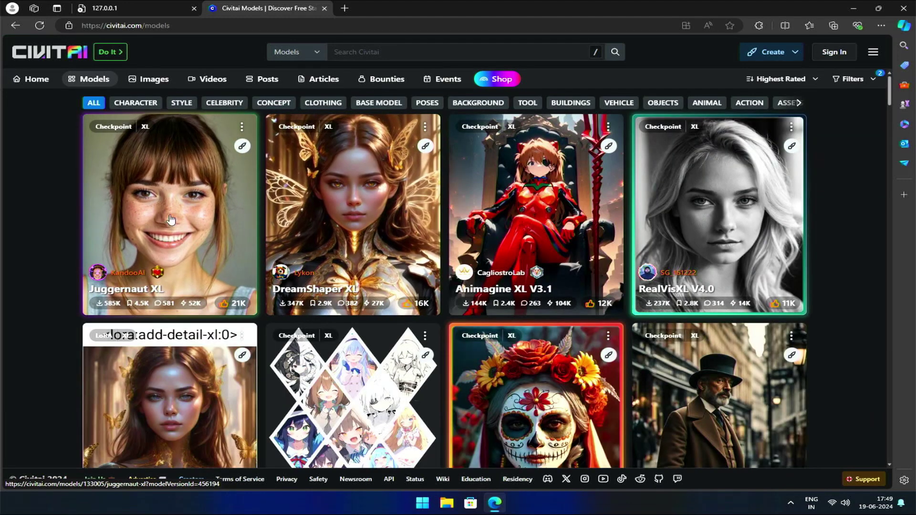
{"action": "scroll", "coordinate": [551, 294], "scroll_direction": "down", "scroll_amount": 4}
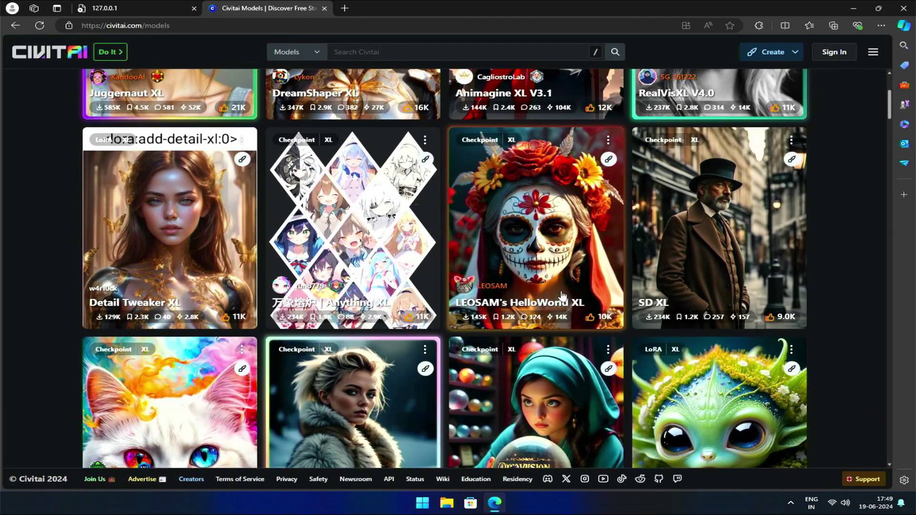
{"action": "scroll", "coordinate": [551, 292], "scroll_direction": "down", "scroll_amount": 7}
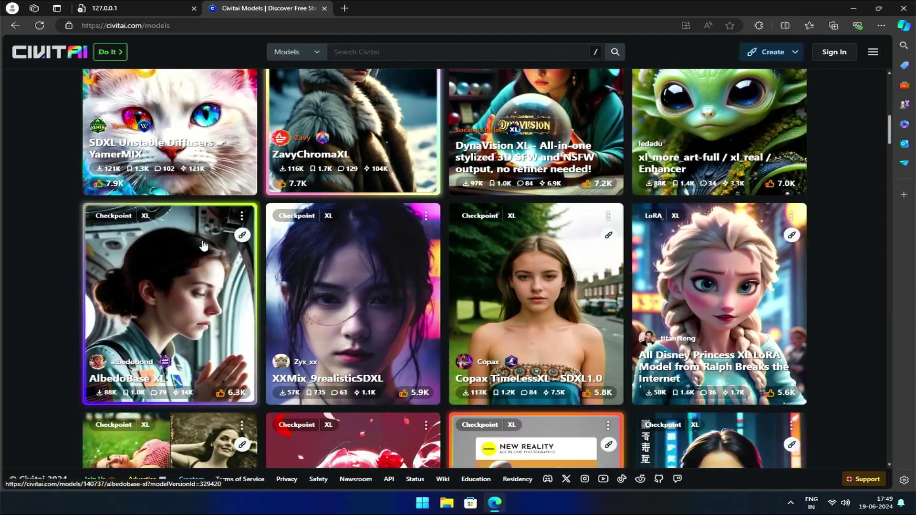
{"action": "scroll", "coordinate": [518, 315], "scroll_direction": "down", "scroll_amount": 1}
{"action": "scroll", "coordinate": [518, 315], "scroll_direction": "down", "scroll_amount": 1}
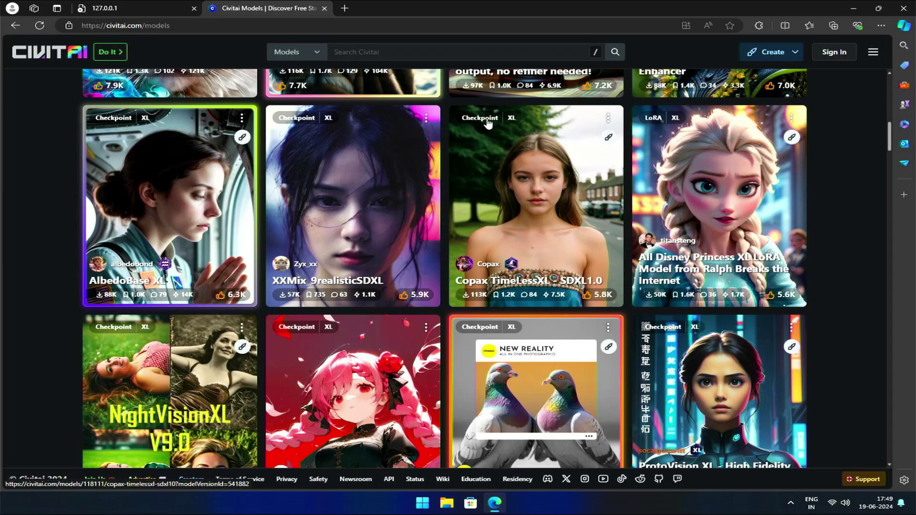
{"action": "scroll", "coordinate": [488, 187], "scroll_direction": "up", "scroll_amount": 10}
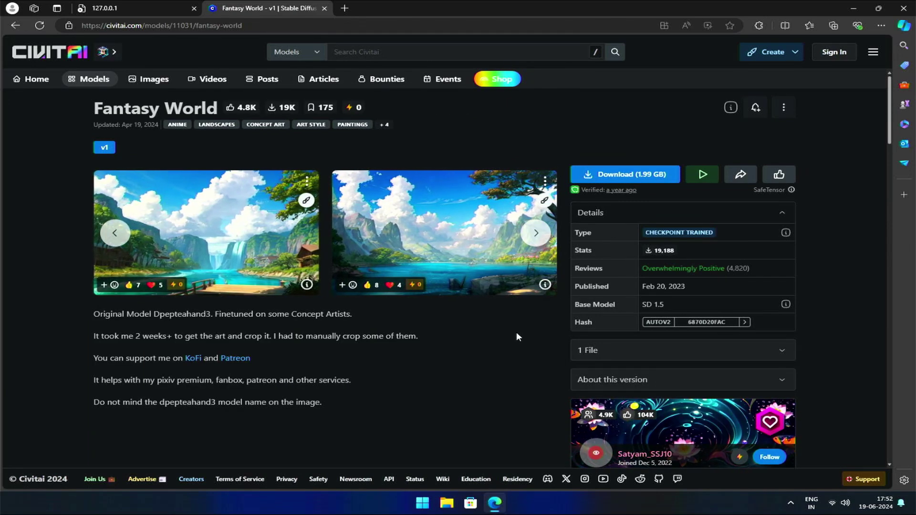
{"action": "scroll", "coordinate": [509, 356], "scroll_direction": "down", "scroll_amount": 8}
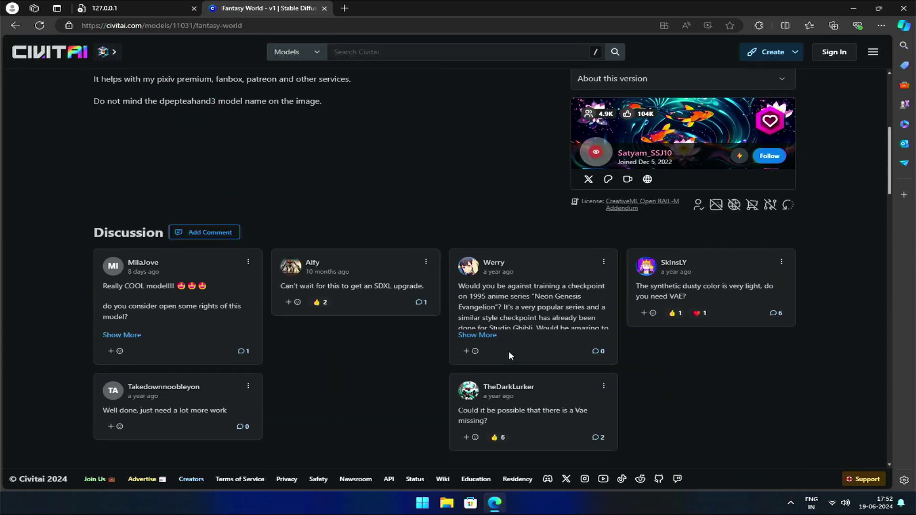
{"action": "scroll", "coordinate": [456, 355], "scroll_direction": "down", "scroll_amount": 2}
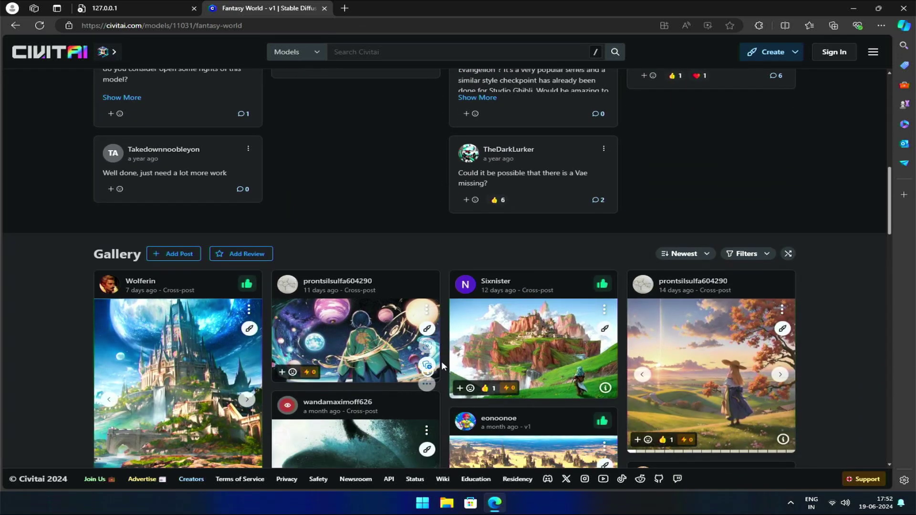
{"action": "scroll", "coordinate": [457, 314], "scroll_direction": "up", "scroll_amount": 8}
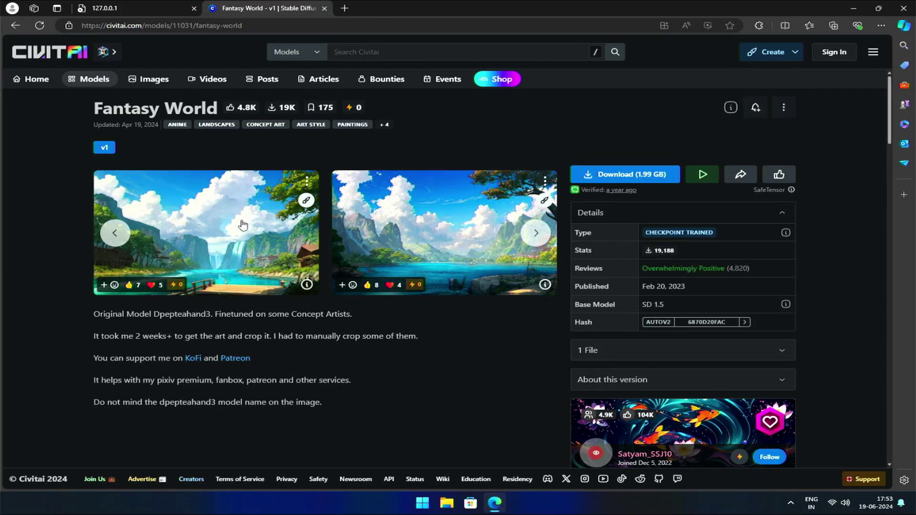
{"action": "left_click", "coordinate": [93, 81]}
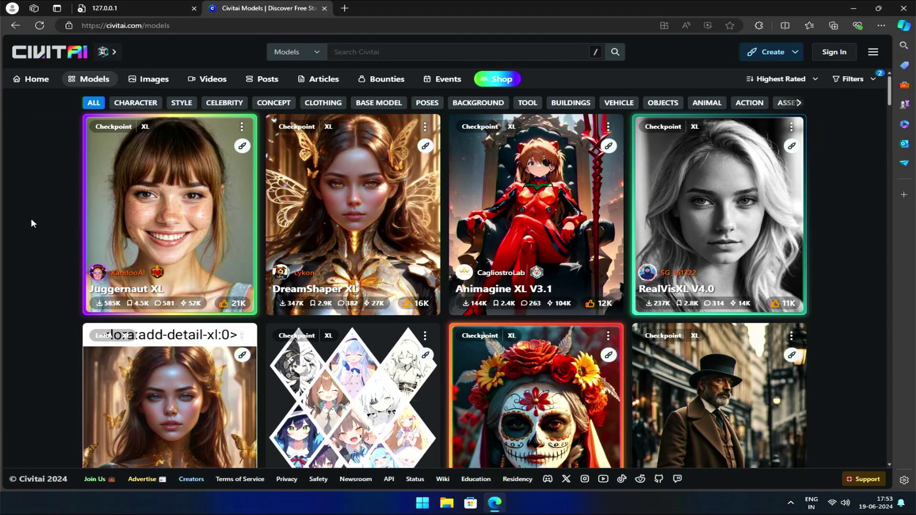
{"action": "left_click", "coordinate": [852, 80]}
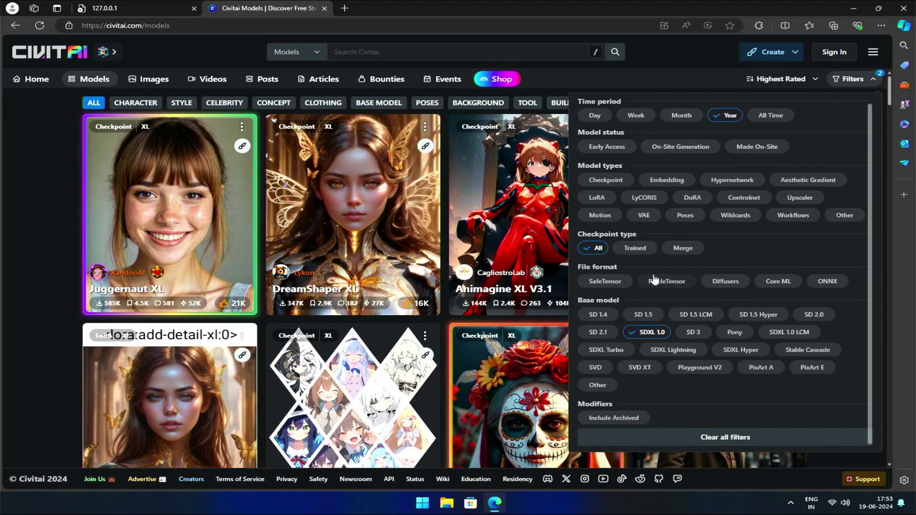
{"action": "left_click", "coordinate": [683, 75]}
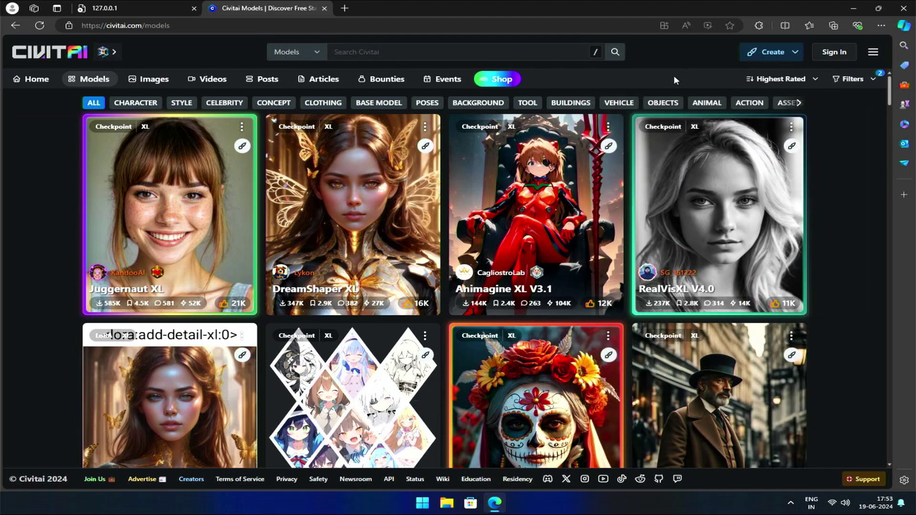
{"action": "scroll", "coordinate": [483, 276], "scroll_direction": "down", "scroll_amount": 4}
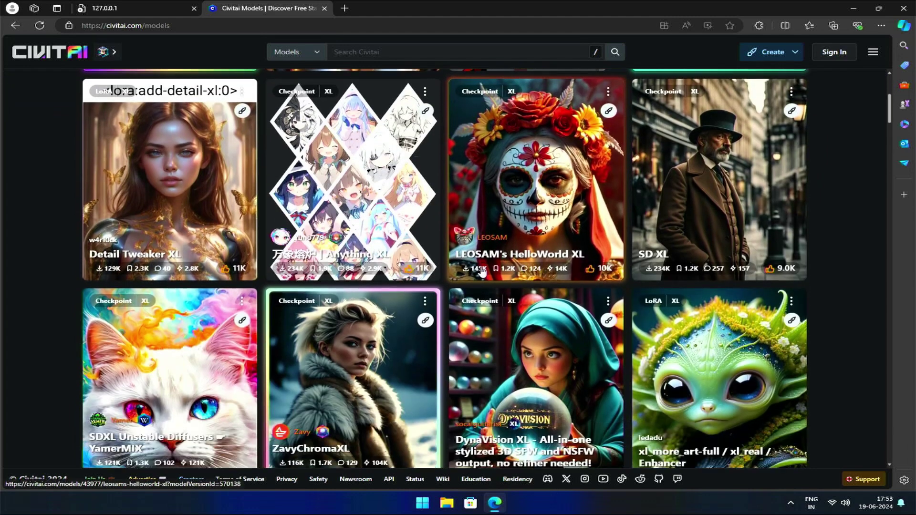
{"action": "scroll", "coordinate": [483, 275], "scroll_direction": "up", "scroll_amount": 5}
{"action": "left_click", "coordinate": [843, 79]}
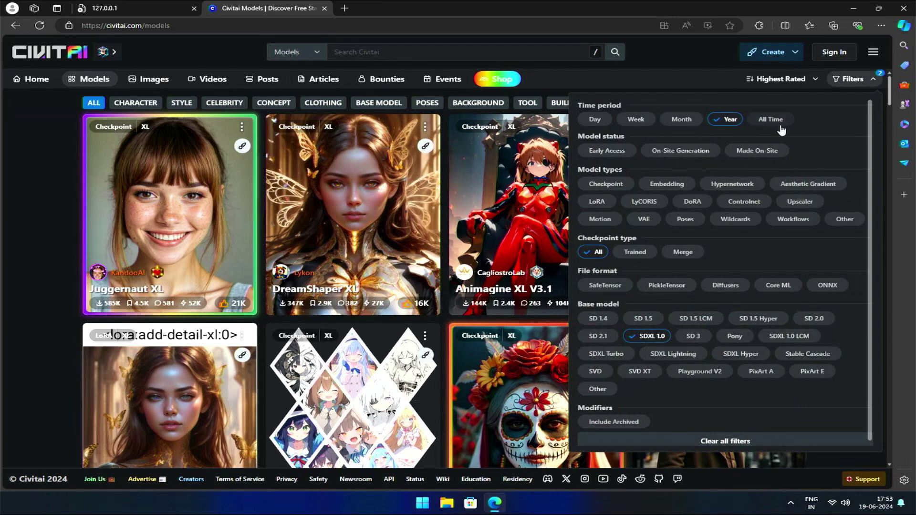
{"action": "left_click", "coordinate": [675, 75]}
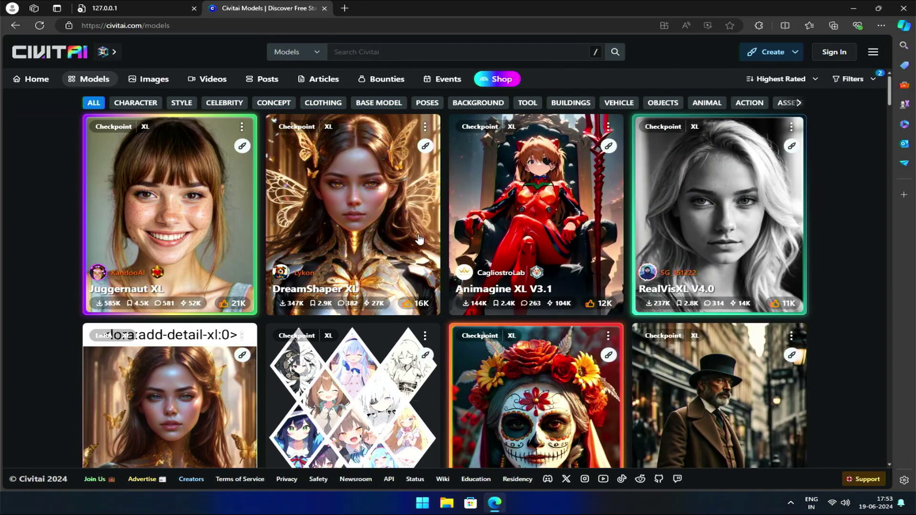
Open the DreamShaper XL model page and browse through its sample images.
{"action": "left_click", "coordinate": [324, 233]}
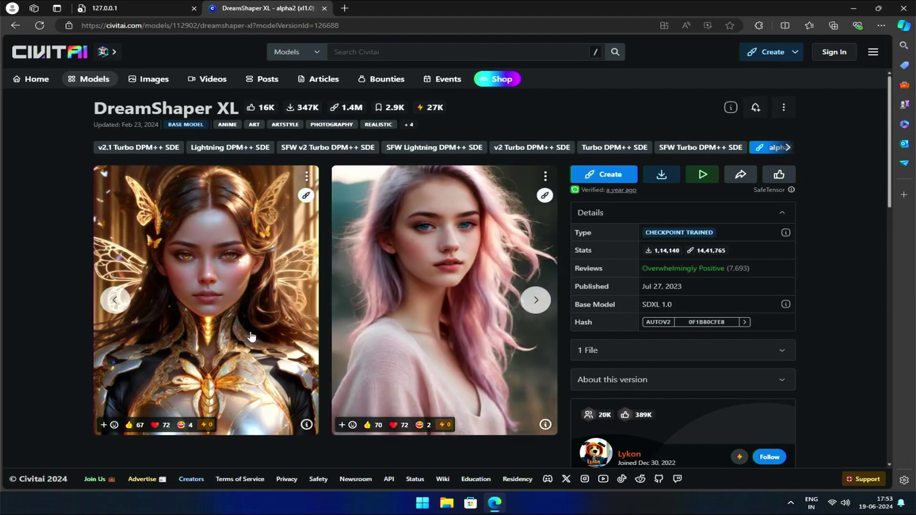
{"action": "left_click", "coordinate": [536, 305]}
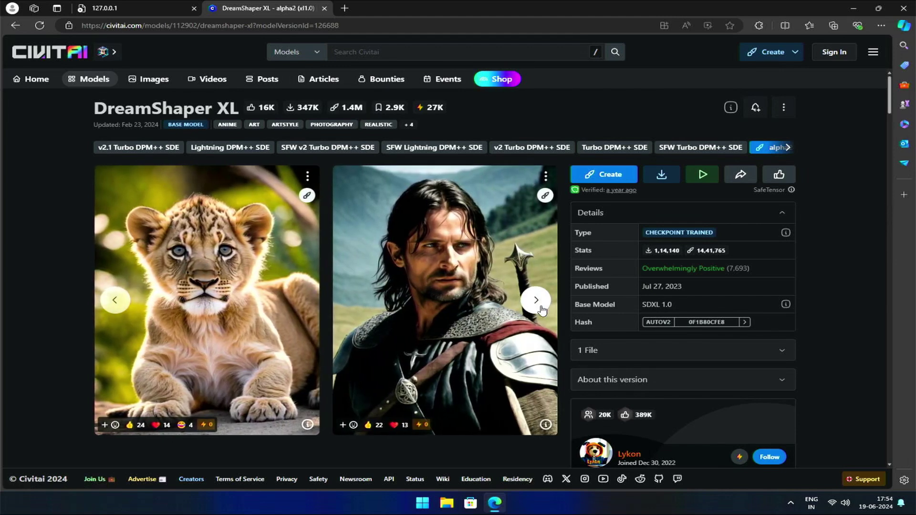
{"action": "left_click", "coordinate": [536, 301]}
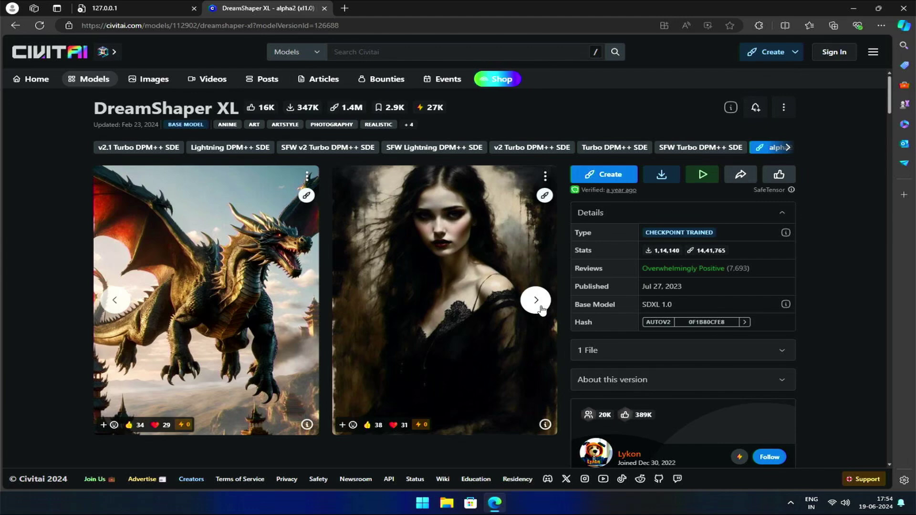
{"action": "left_click", "coordinate": [536, 301]}
{"action": "left_click", "coordinate": [536, 301]}
{"action": "left_click", "coordinate": [536, 301]}
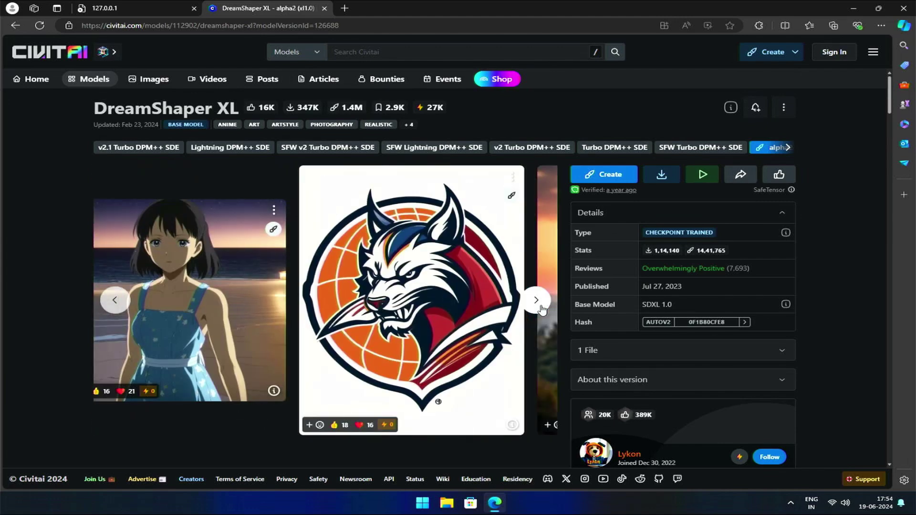
{"action": "left_click", "coordinate": [537, 301]}
Expand the full model description and filter the gallery to the past month.
{"action": "scroll", "coordinate": [334, 286], "scroll_direction": "down", "scroll_amount": 5}
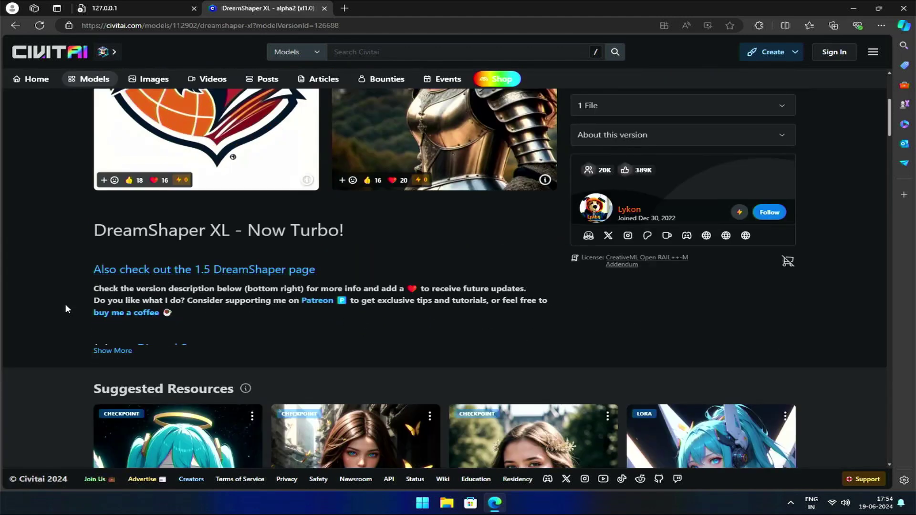
{"action": "left_click", "coordinate": [112, 353]}
{"action": "scroll", "coordinate": [66, 297], "scroll_direction": "down", "scroll_amount": 2}
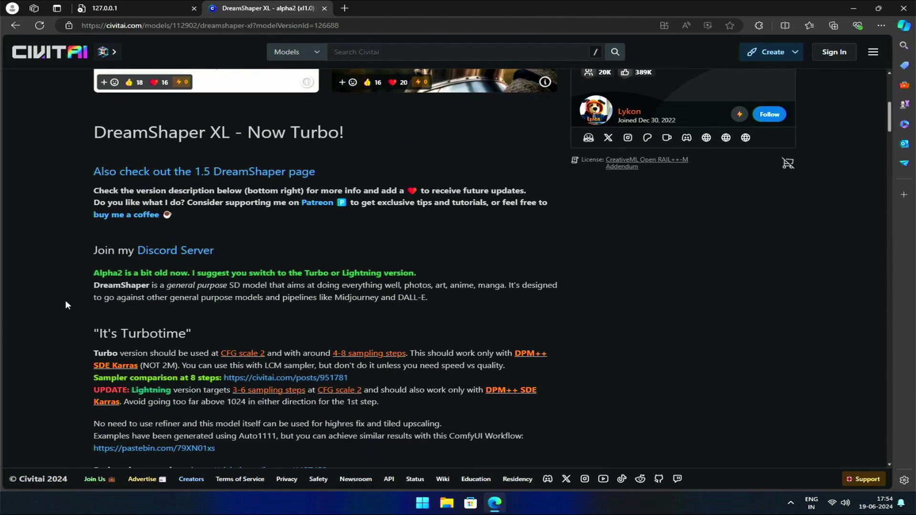
{"action": "scroll", "coordinate": [131, 312], "scroll_direction": "down", "scroll_amount": 15}
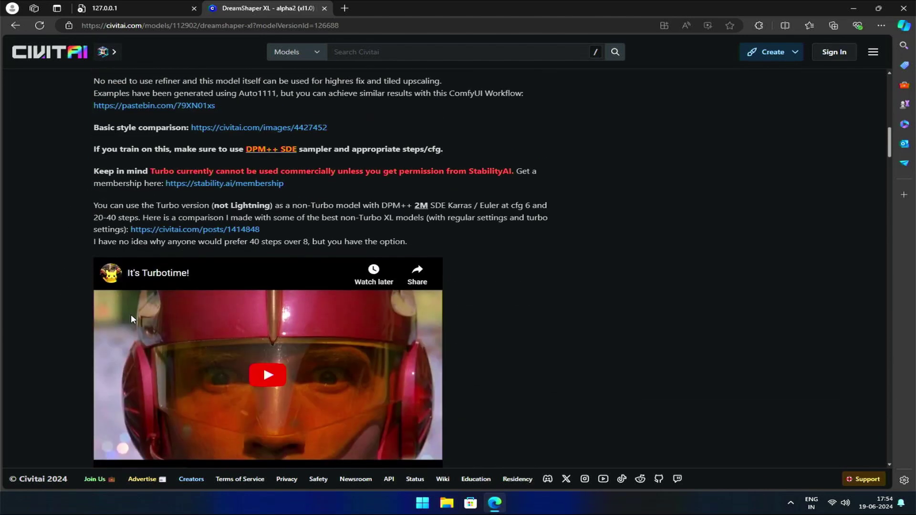
{"action": "scroll", "coordinate": [132, 315], "scroll_direction": "down", "scroll_amount": 15}
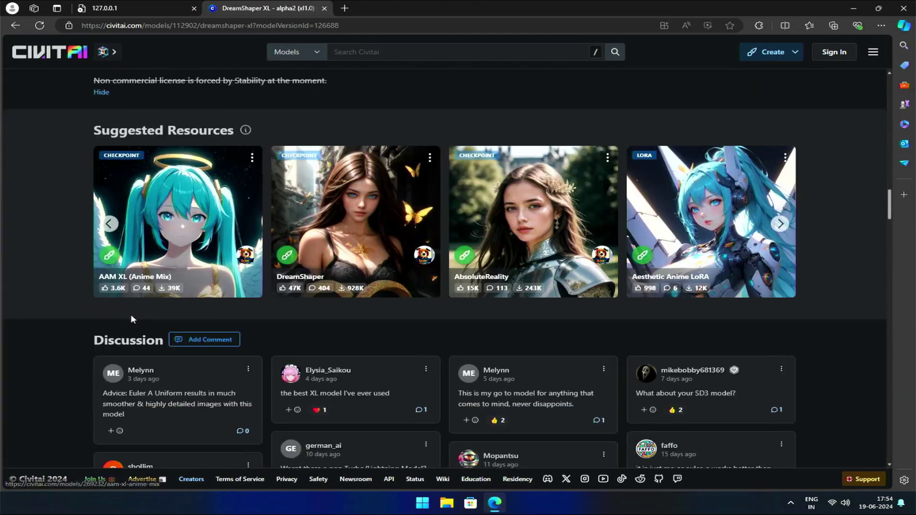
{"action": "scroll", "coordinate": [132, 320], "scroll_direction": "down", "scroll_amount": 7}
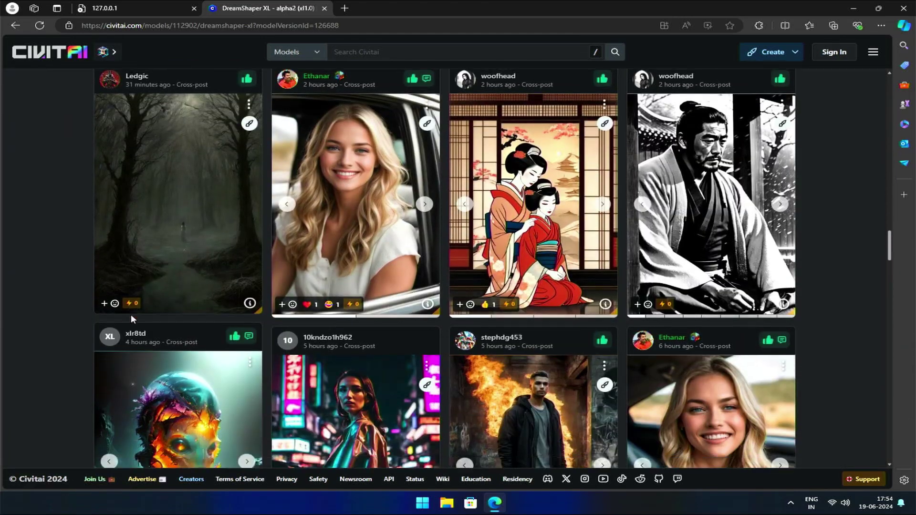
{"action": "scroll", "coordinate": [133, 320], "scroll_direction": "up", "scroll_amount": 8}
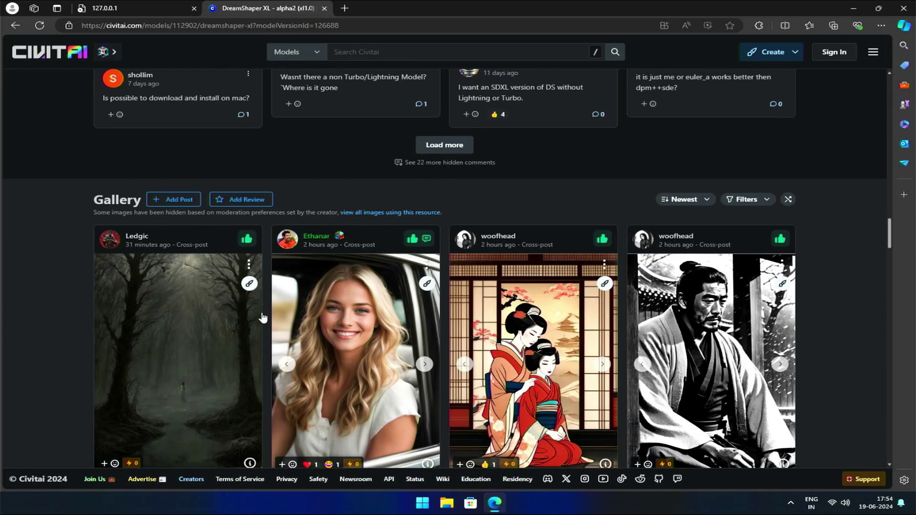
{"action": "left_click", "coordinate": [747, 200]}
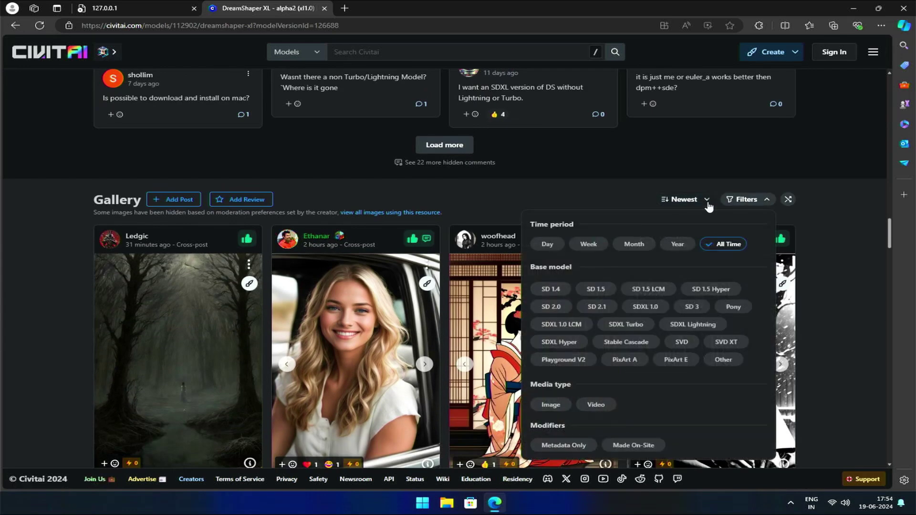
{"action": "left_click", "coordinate": [621, 247]}
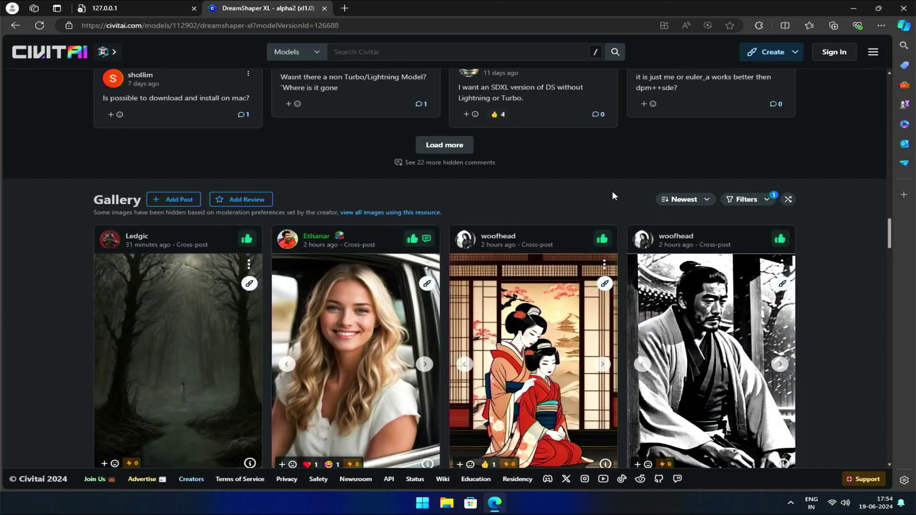
Download the dreamshaperXL_alpha2Xl10.safetensors checkpoint (6.5 GB).
{"action": "scroll", "coordinate": [623, 276], "scroll_direction": "up", "scroll_amount": 15}
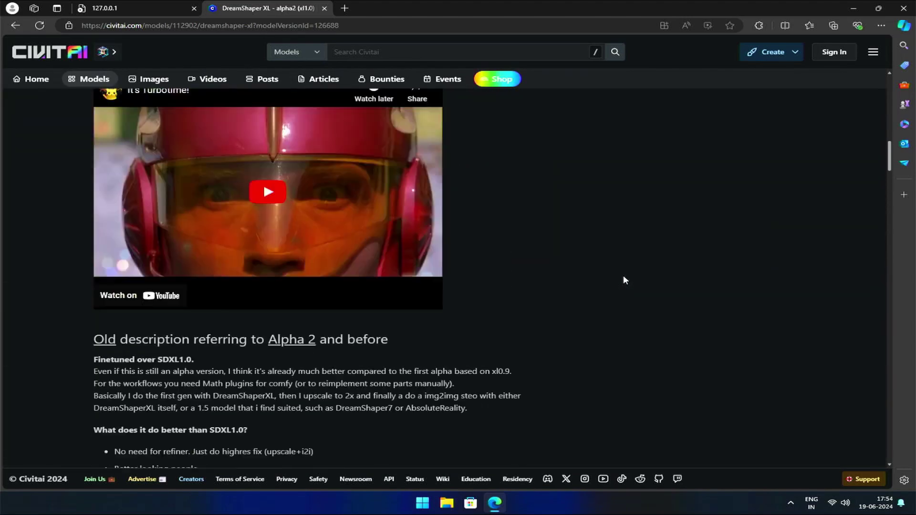
{"action": "scroll", "coordinate": [624, 276], "scroll_direction": "up", "scroll_amount": 10}
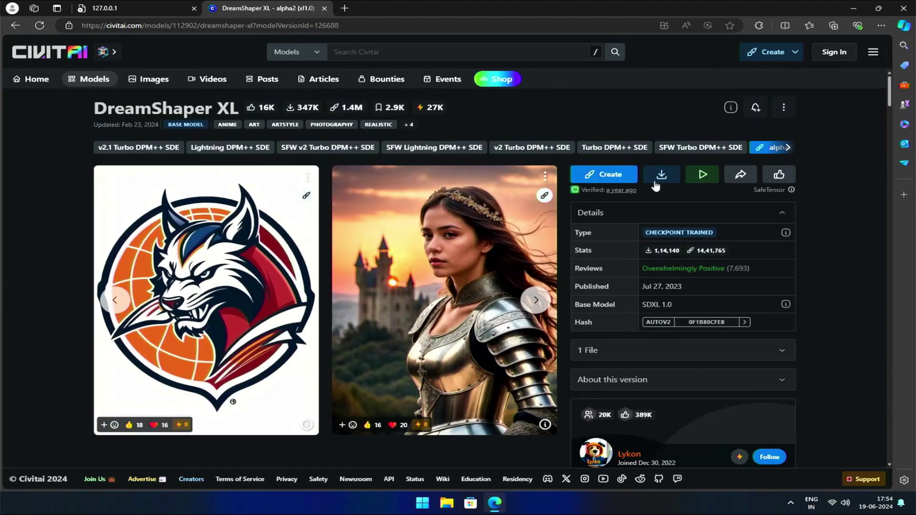
{"action": "left_click", "coordinate": [660, 181]}
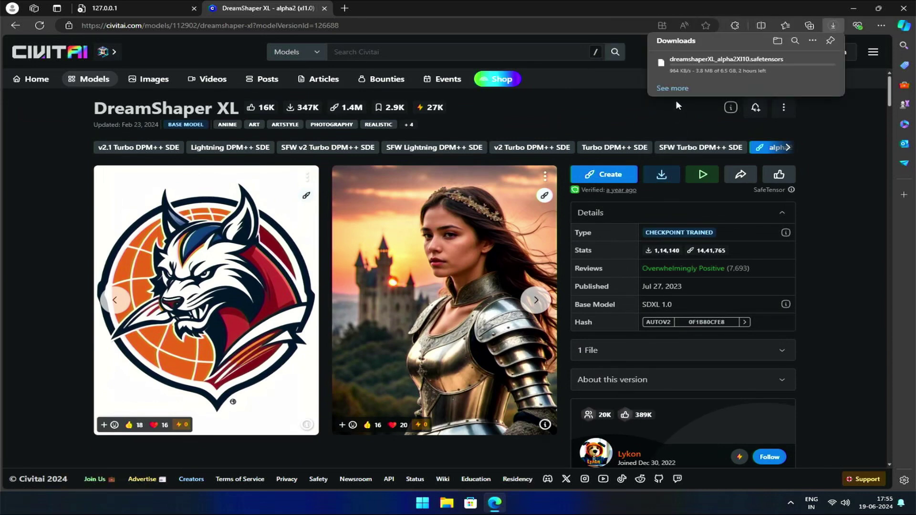
Browse File Explorer into Fooocus > models > checkpoints to find the DreamShaper XL file.
{"action": "mouse_move", "coordinate": [691, 78]}
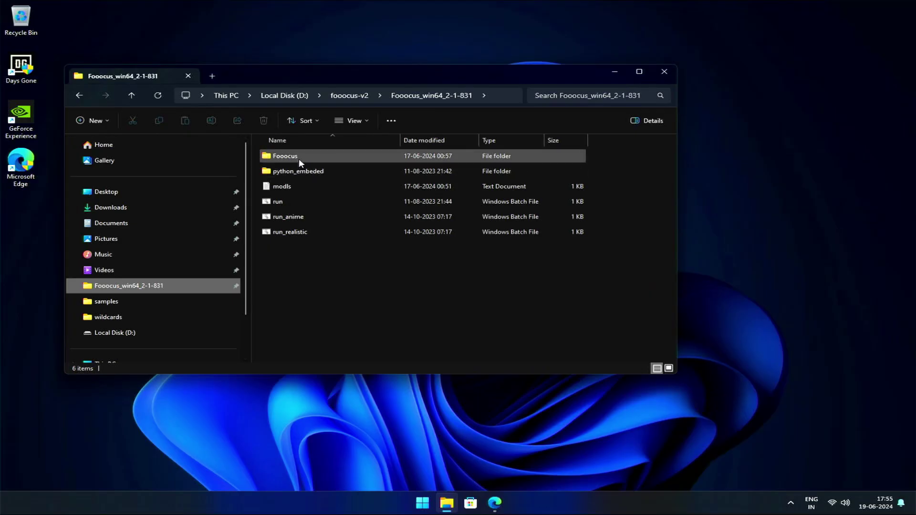
{"action": "double_click", "coordinate": [299, 158]}
{"action": "double_click", "coordinate": [374, 74]}
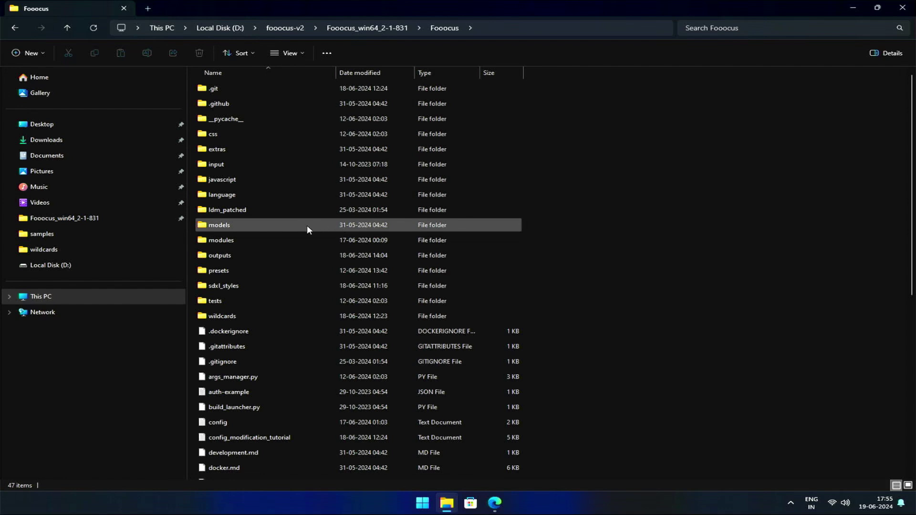
{"action": "double_click", "coordinate": [223, 228]}
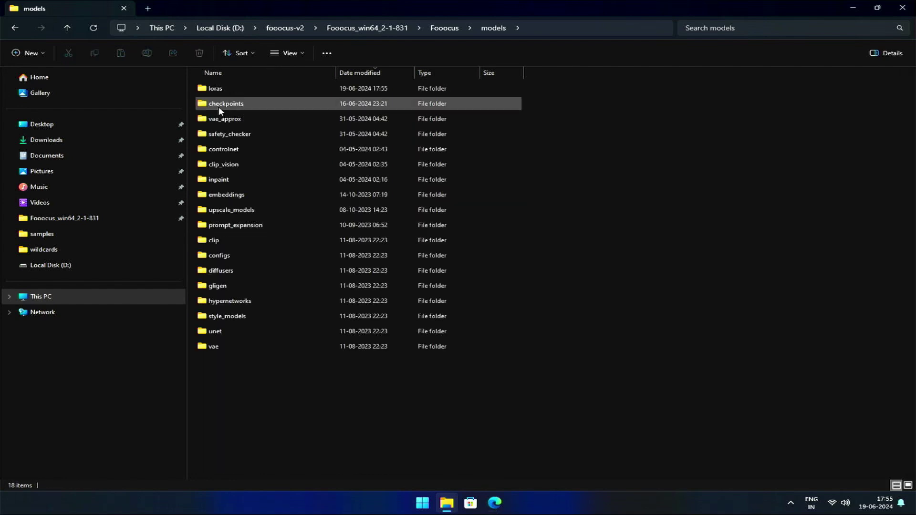
{"action": "double_click", "coordinate": [250, 105]}
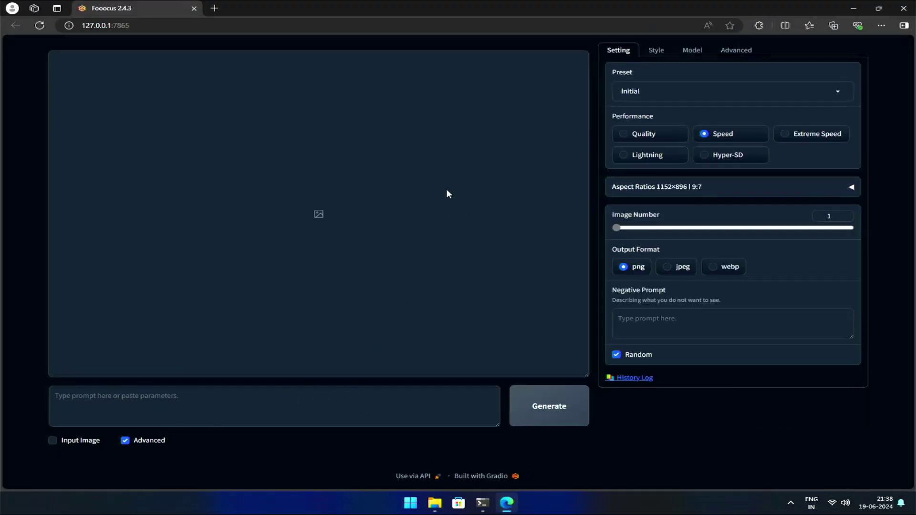
Show the Model settings in Fooocus and expand the Base Model list.
{"action": "left_click", "coordinate": [692, 52]}
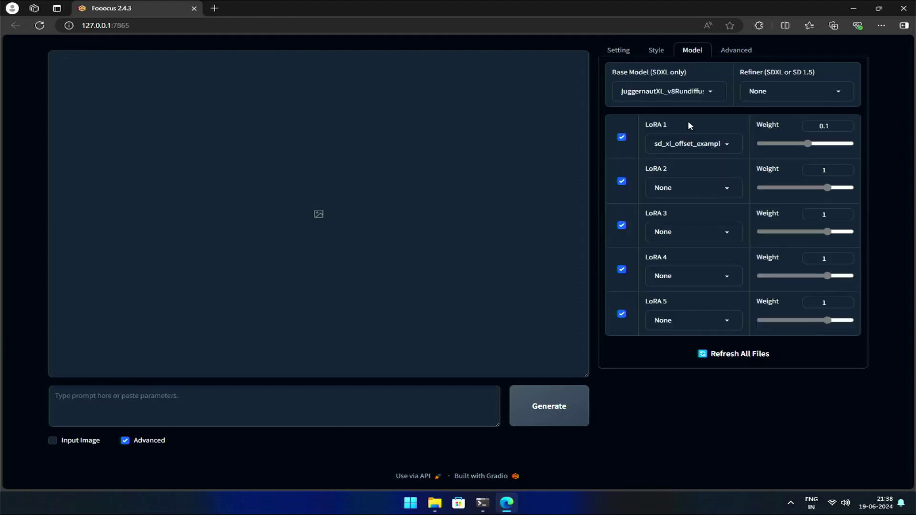
{"action": "left_click", "coordinate": [685, 92]}
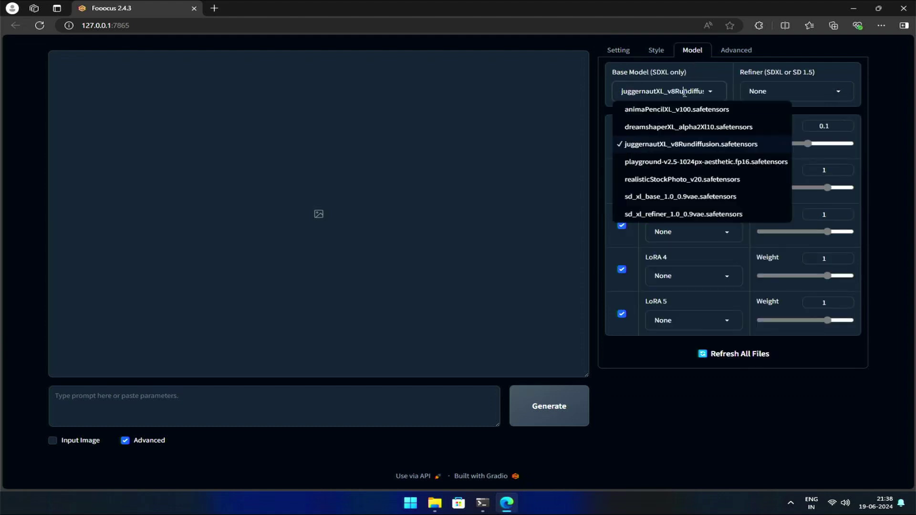
Make dreamshaperXL_alpha2Xl10 the base model, generate a 'funny cat' image, and view it enlarged.
{"action": "left_click", "coordinate": [662, 128]}
{"action": "left_click", "coordinate": [373, 406]}
{"action": "type", "text": "funny cat"}
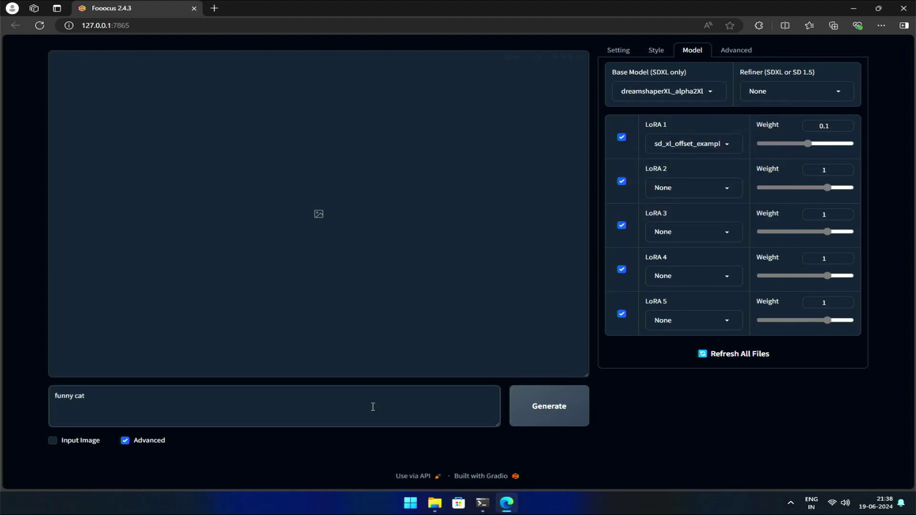
{"action": "key", "text": "ctrl+Return"}
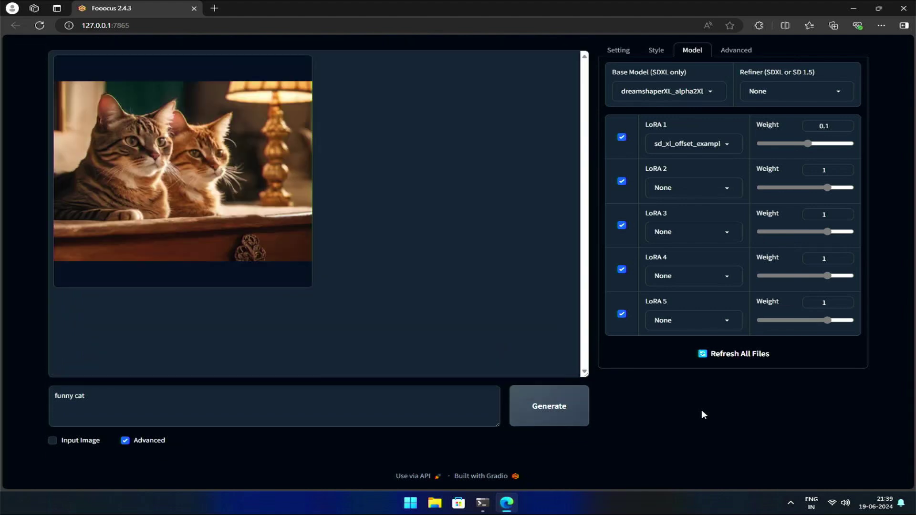
{"action": "left_click", "coordinate": [239, 215]}
{"action": "left_click", "coordinate": [241, 217]}
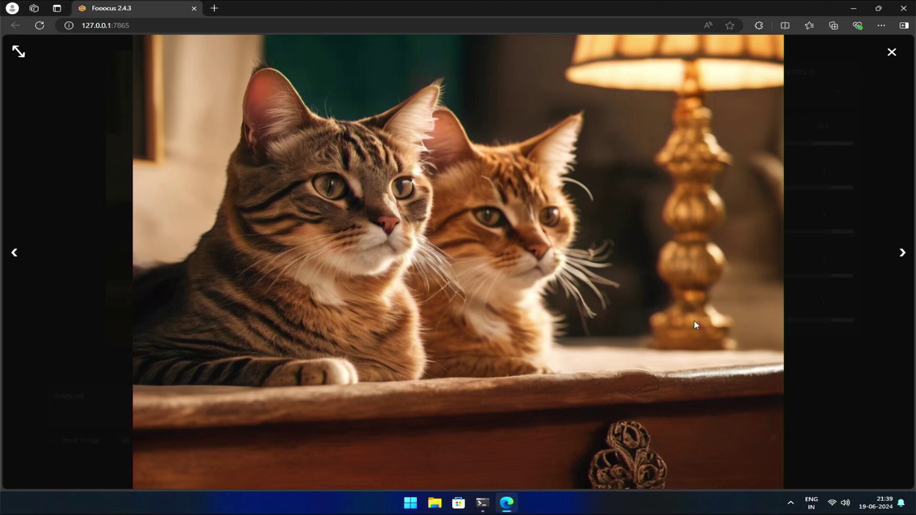
Generate an image from 'a cyborg cat from the future' and view it full-screen.
{"action": "left_click", "coordinate": [27, 382]}
{"action": "type", "text": "rom the future"}
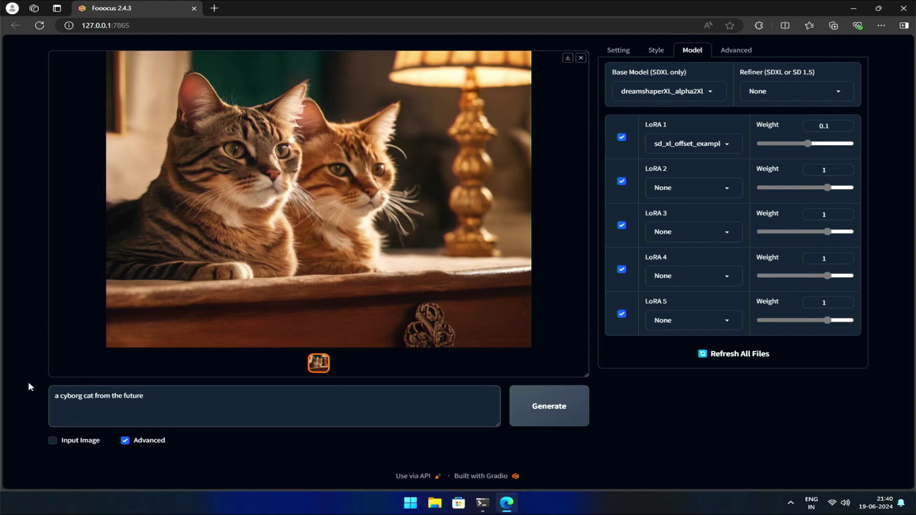
{"action": "left_click", "coordinate": [544, 406]}
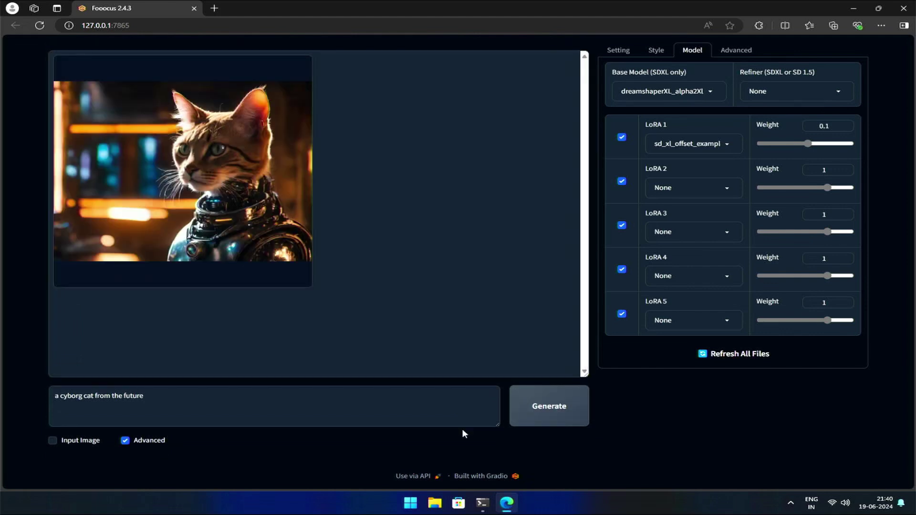
{"action": "left_click", "coordinate": [235, 270]}
{"action": "left_click", "coordinate": [328, 241]}
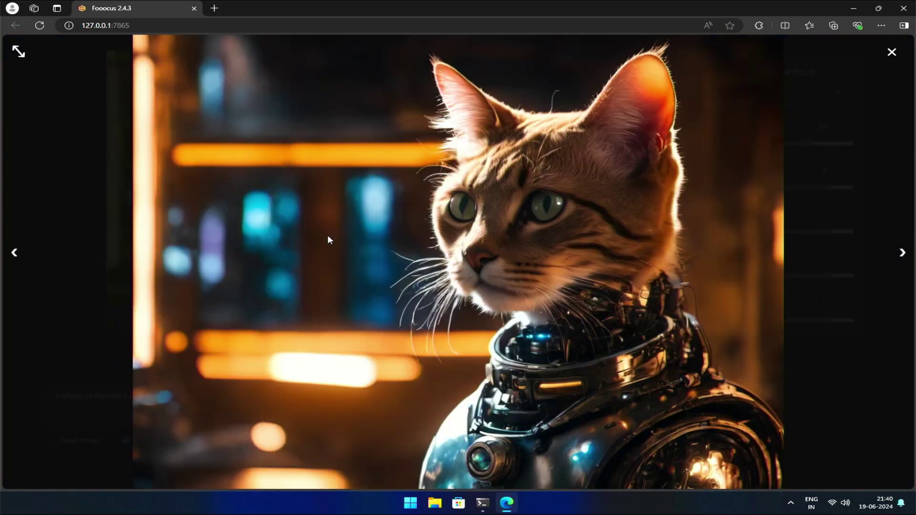
Change 'cat' to 'girl' in the prompt, generate, and view the cyborg girl image.
{"action": "key", "text": "Escape"}
{"action": "double_click", "coordinate": [88, 396]}
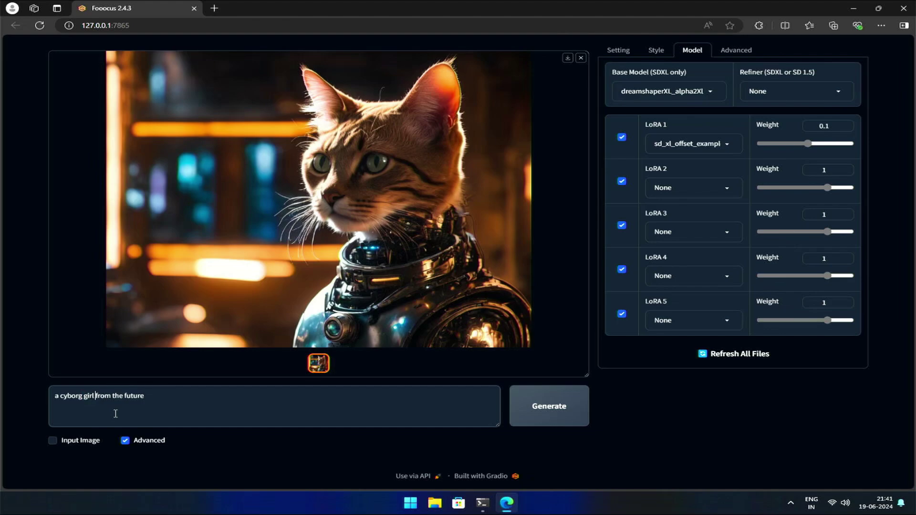
{"action": "left_click", "coordinate": [573, 421]}
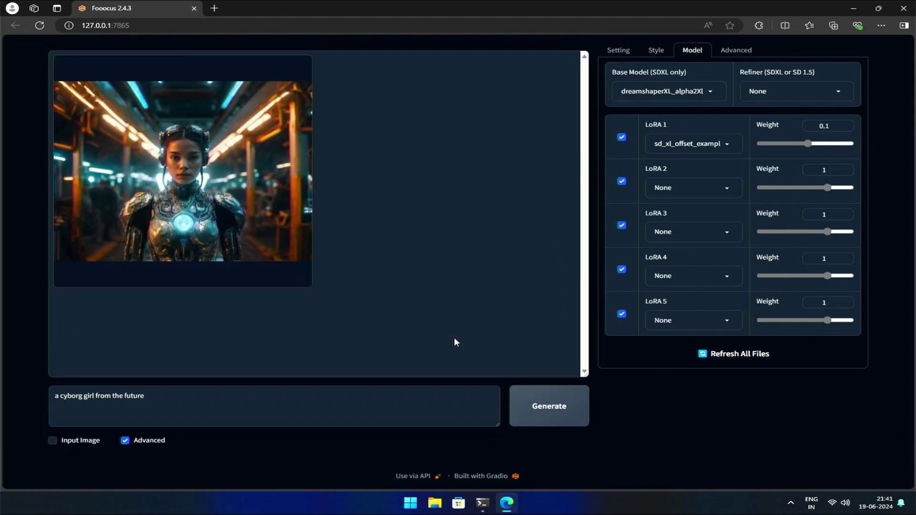
{"action": "left_click", "coordinate": [305, 229]}
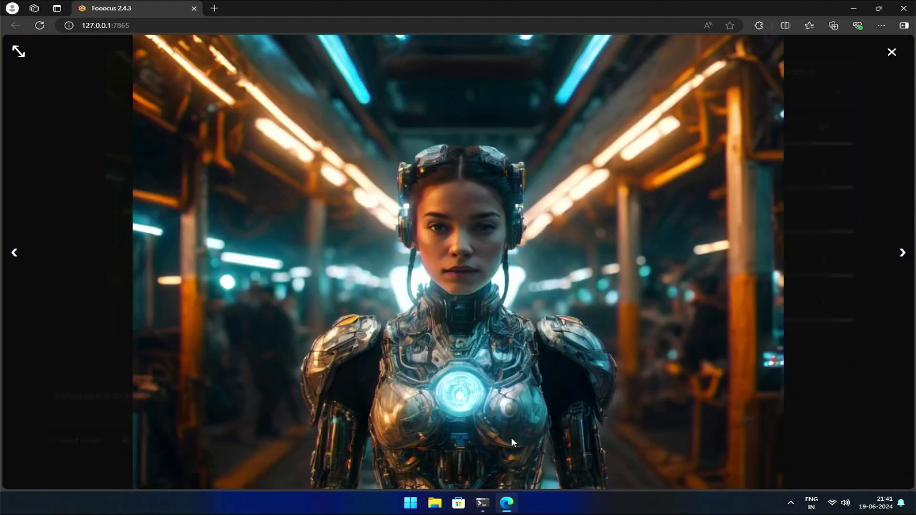
Switch the base model to animaPencilXL_v100 and generate an anime cyborg girl, viewed full screen.
{"action": "left_click", "coordinate": [558, 429]}
{"action": "left_click", "coordinate": [652, 92]}
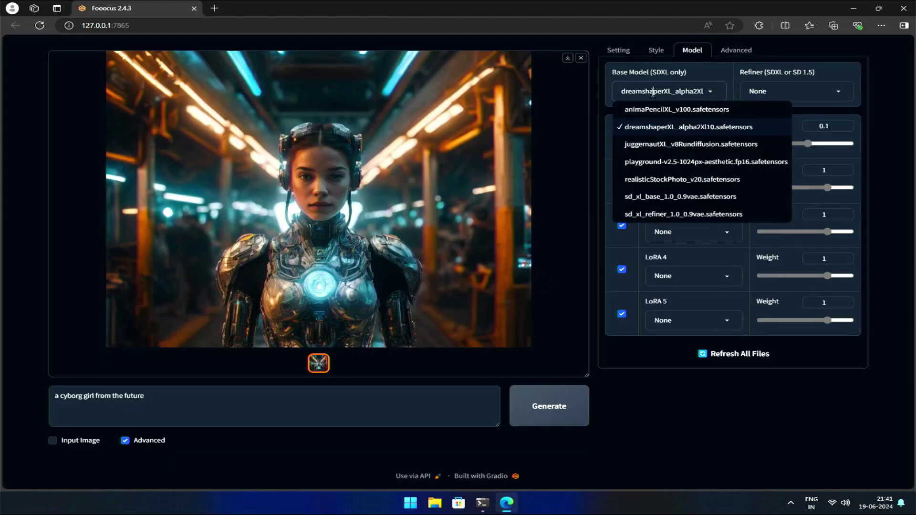
{"action": "left_click", "coordinate": [652, 111]}
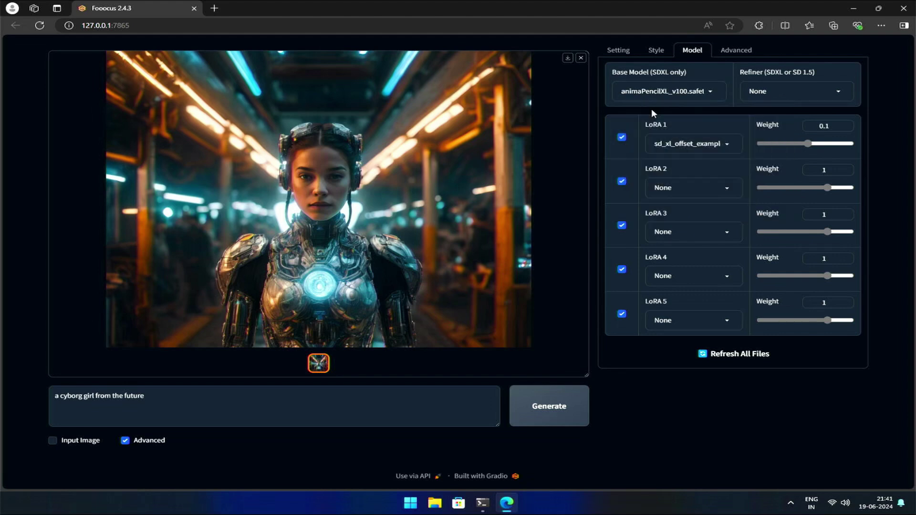
{"action": "left_click", "coordinate": [526, 421]}
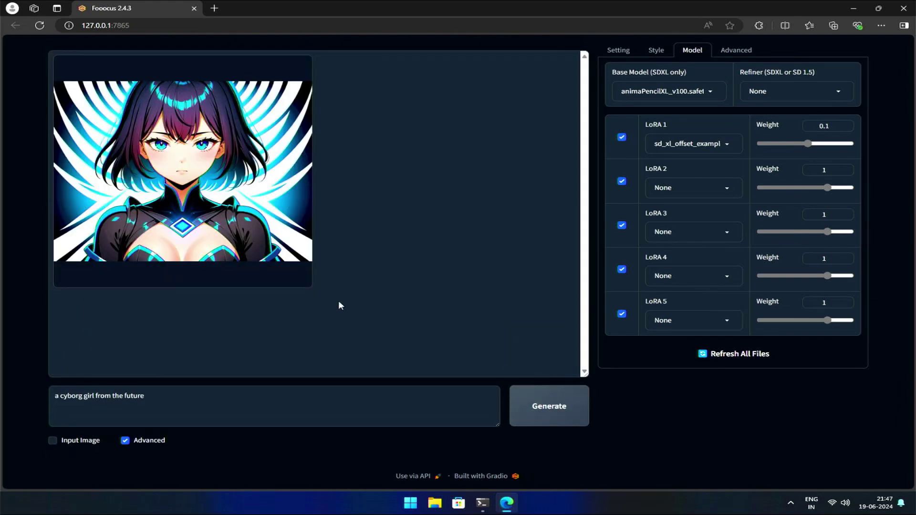
{"action": "left_click", "coordinate": [258, 236]}
{"action": "left_click", "coordinate": [361, 270]}
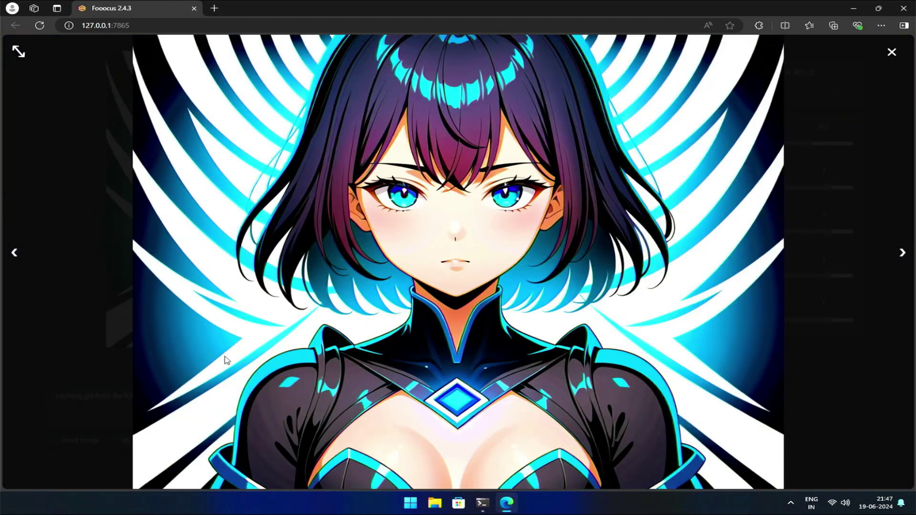
Generate a second anime cyborg girl batch and flip between the results full screen.
{"action": "left_click", "coordinate": [243, 356]}
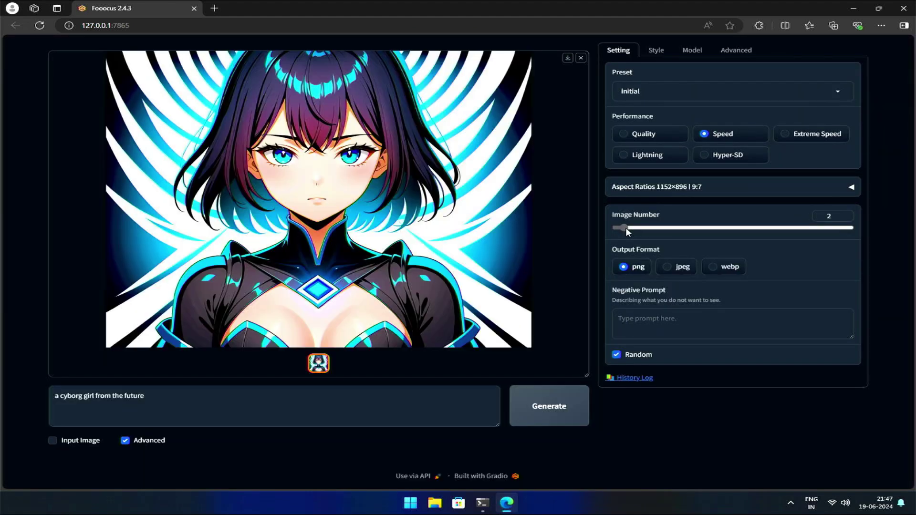
{"action": "left_click", "coordinate": [524, 406]}
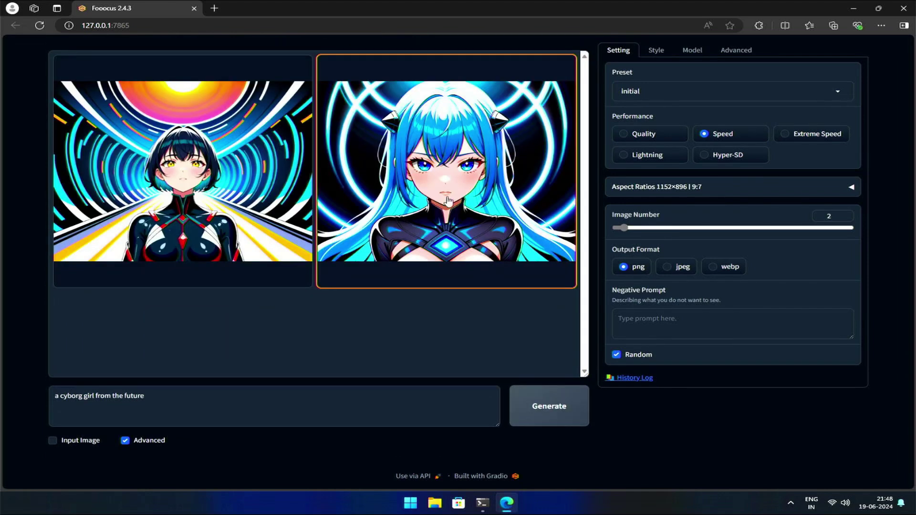
{"action": "left_click", "coordinate": [447, 200]}
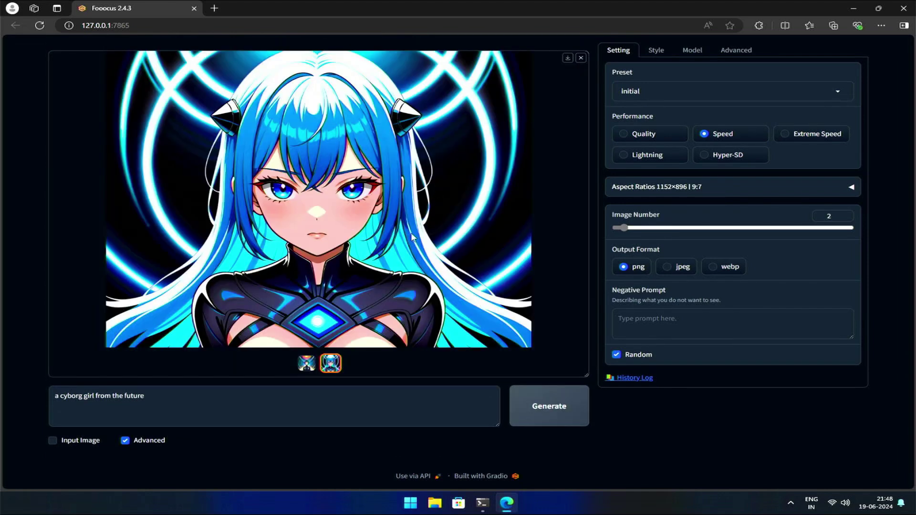
{"action": "left_click", "coordinate": [413, 235]}
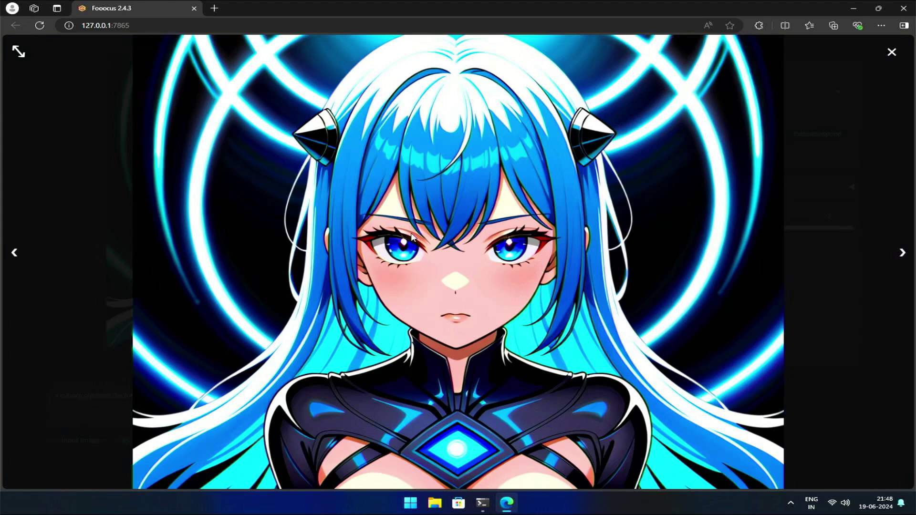
{"action": "left_click", "coordinate": [13, 256]}
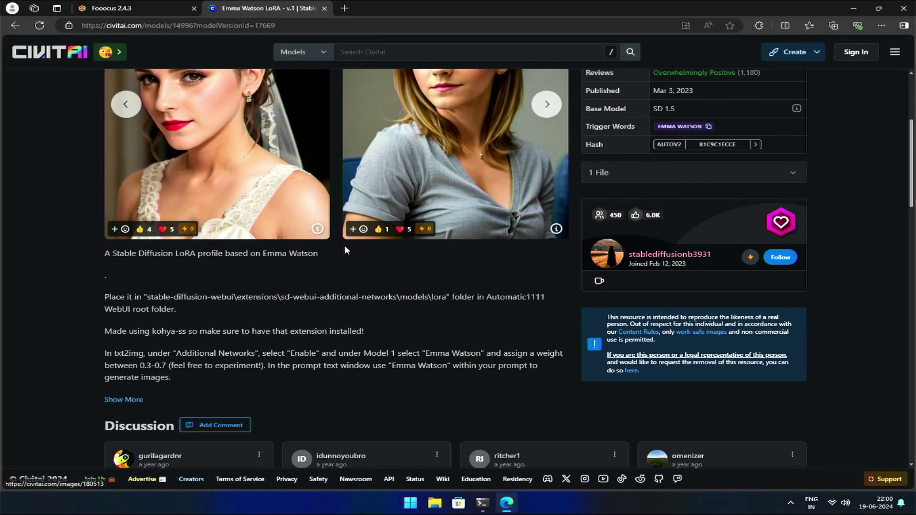
Scroll through the celebrity LoRA model page and its gallery.
{"action": "scroll", "coordinate": [339, 248], "scroll_direction": "down", "scroll_amount": 15}
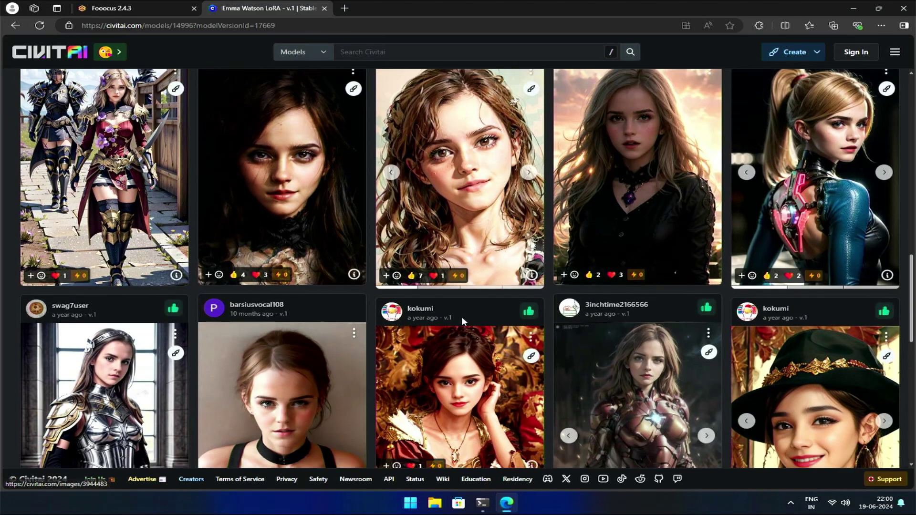
{"action": "scroll", "coordinate": [455, 318], "scroll_direction": "down", "scroll_amount": 4}
{"action": "scroll", "coordinate": [374, 359], "scroll_direction": "up", "scroll_amount": 20}
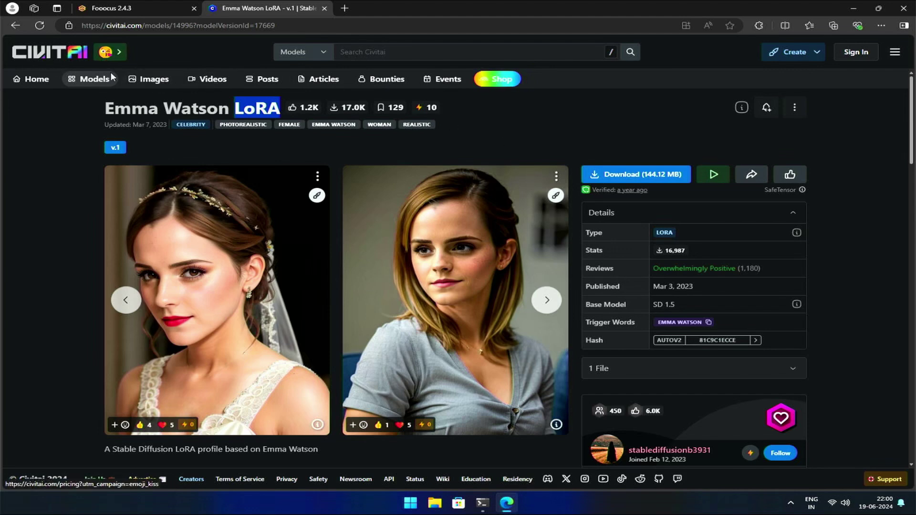
Filter Civitai's models listing to LoRA model types and scroll down to Glass Sculptures.
{"action": "left_click", "coordinate": [89, 83]}
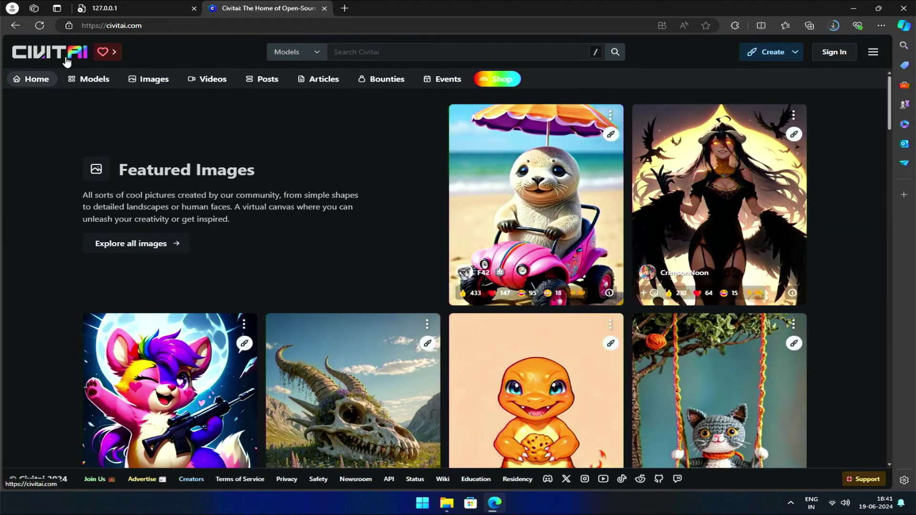
{"action": "left_click", "coordinate": [90, 86]}
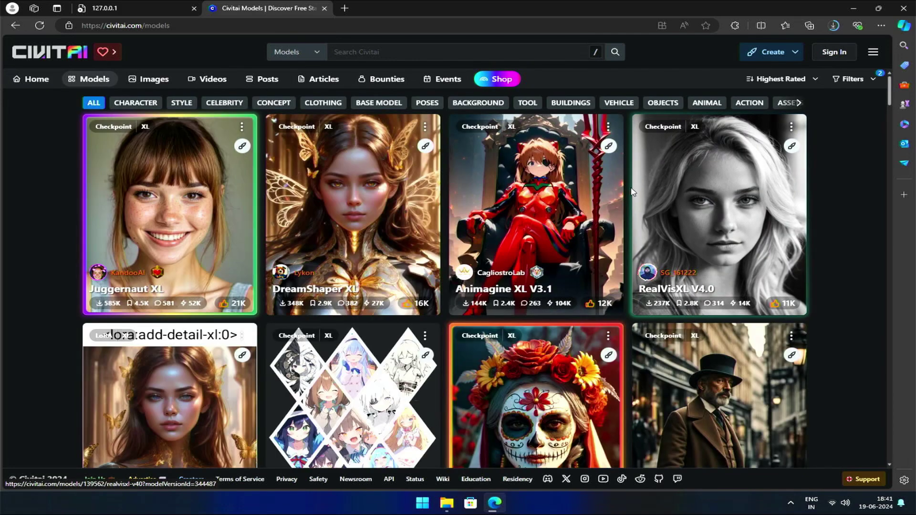
{"action": "left_click", "coordinate": [854, 80]}
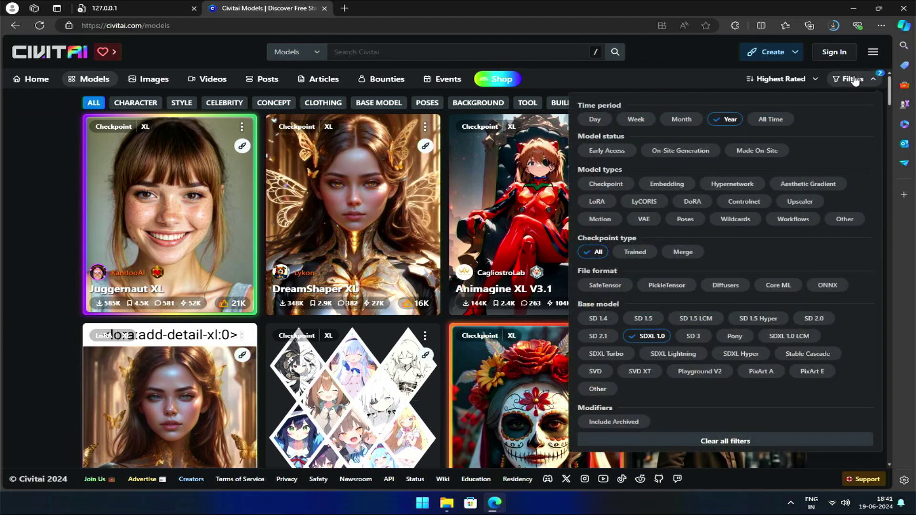
{"action": "left_click", "coordinate": [597, 203]}
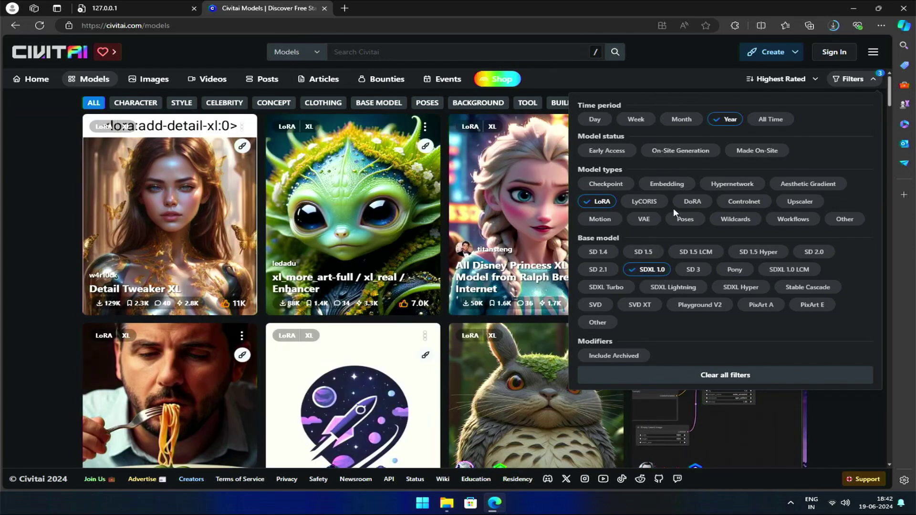
{"action": "left_click", "coordinate": [843, 86]}
{"action": "scroll", "coordinate": [538, 229], "scroll_direction": "down", "scroll_amount": 2}
{"action": "scroll", "coordinate": [538, 229], "scroll_direction": "down", "scroll_amount": 1}
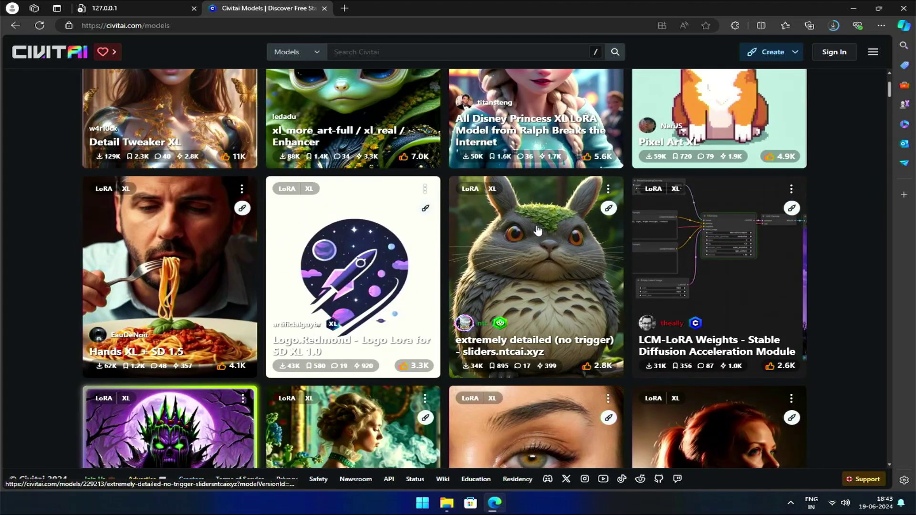
{"action": "scroll", "coordinate": [541, 241], "scroll_direction": "down", "scroll_amount": 5}
{"action": "scroll", "coordinate": [544, 254], "scroll_direction": "down", "scroll_amount": 8}
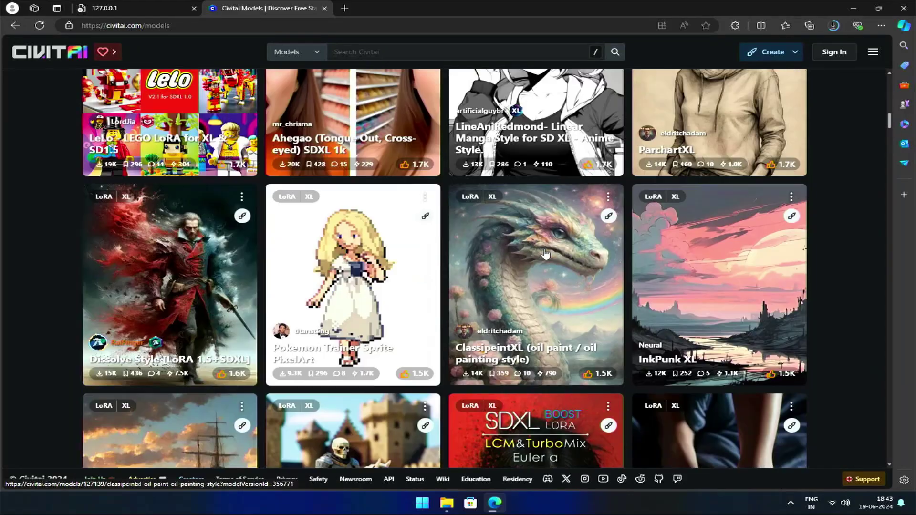
{"action": "scroll", "coordinate": [545, 254], "scroll_direction": "down", "scroll_amount": 11}
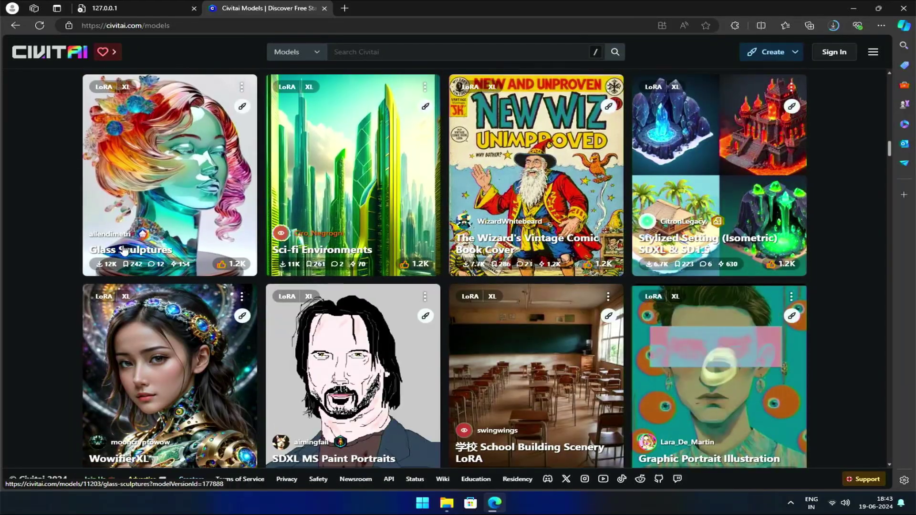
Open the Glass Sculptures LoRA page, check its trigger words, and download sdxl_glass.safetensors.
{"action": "left_click", "coordinate": [134, 209]}
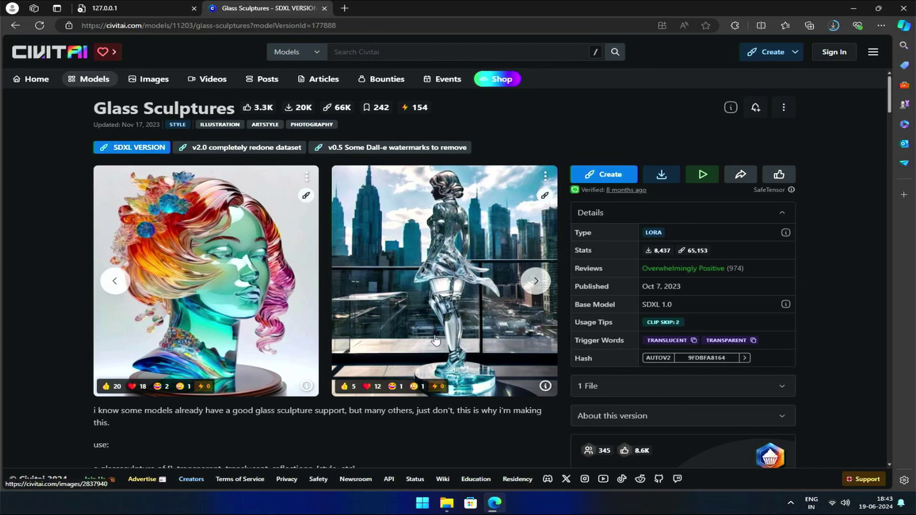
{"action": "left_click_drag", "start_coordinate": [593, 340], "coordinate": [624, 340]}
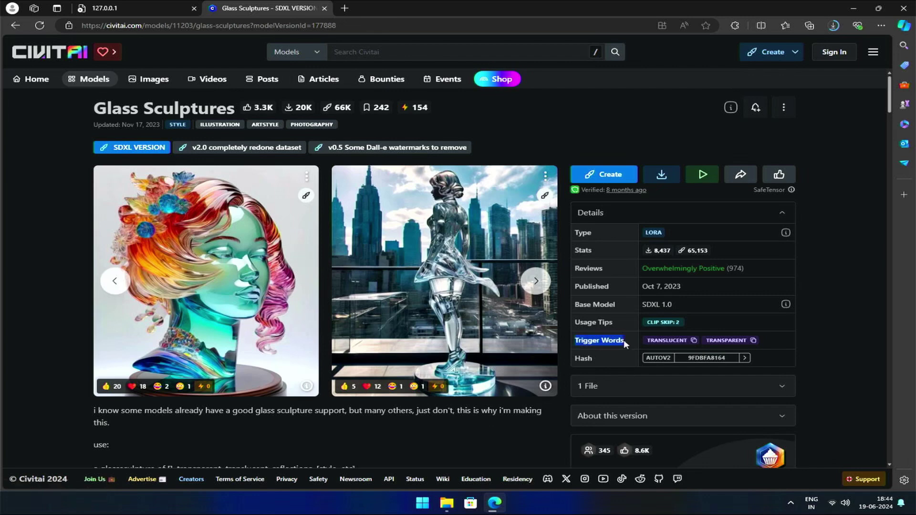
{"action": "left_click", "coordinate": [769, 342]}
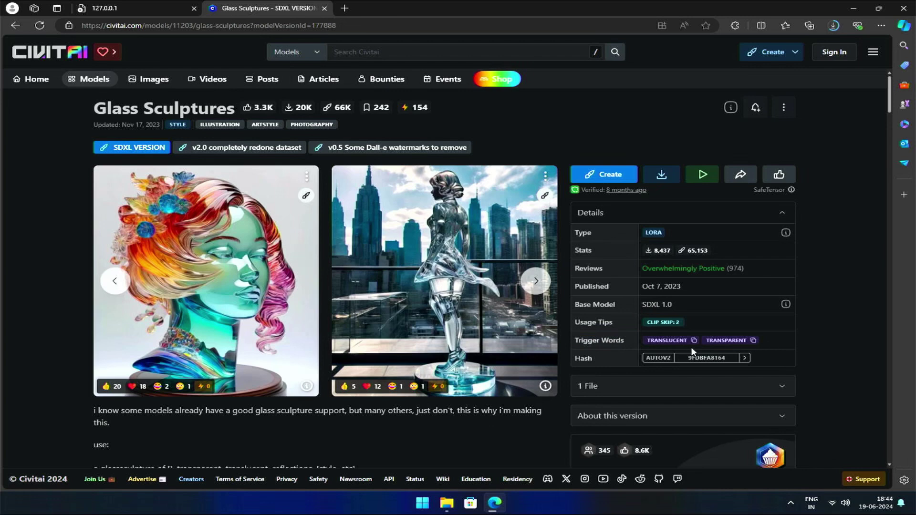
{"action": "left_click", "coordinate": [661, 178]}
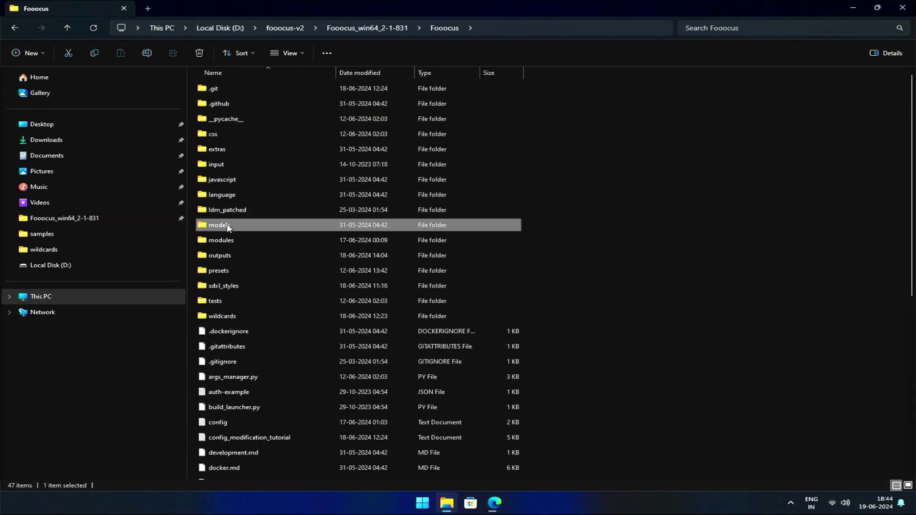
Go into the Fooocus folder, then models > loras, to see the installed LoRA files.
{"action": "left_click", "coordinate": [227, 224]}
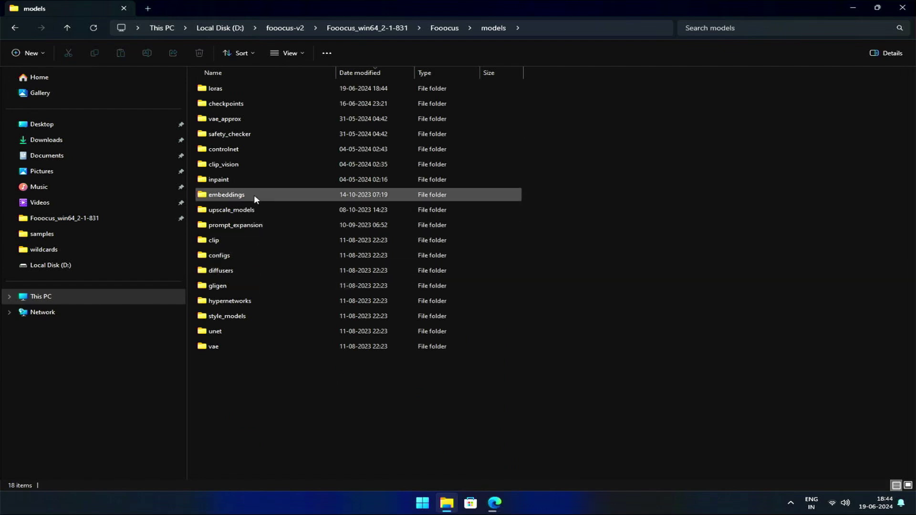
{"action": "double_click", "coordinate": [222, 91]}
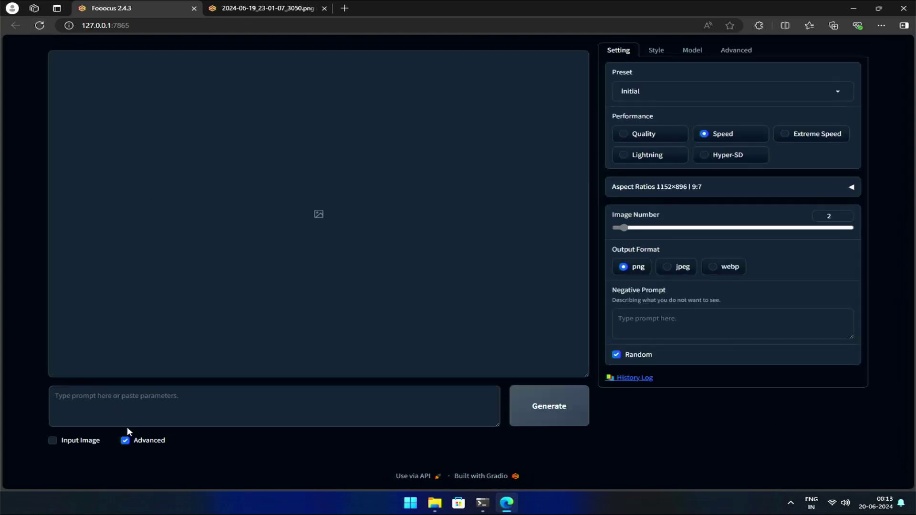
Refresh Fooocus's file lists on the Model tab and set LoRA 1 to princess_xl_v2.safetensors.
{"action": "left_click", "coordinate": [694, 53]}
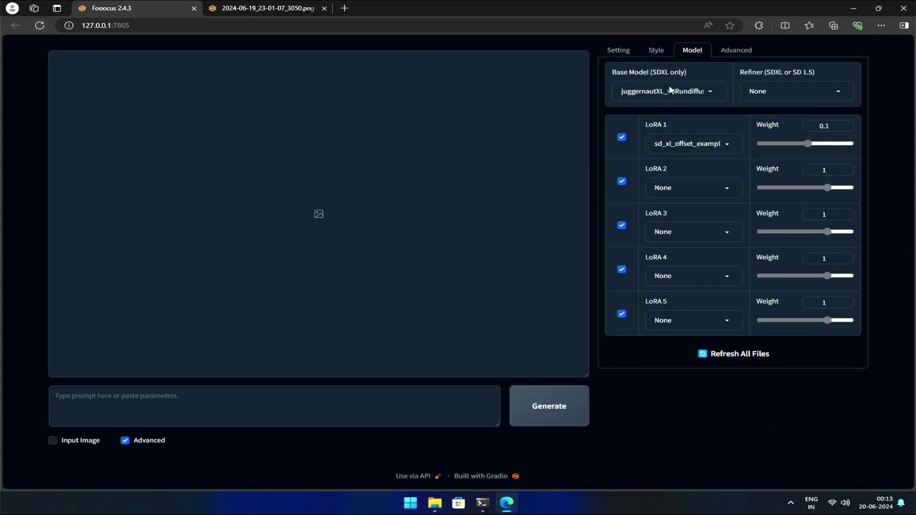
{"action": "left_click", "coordinate": [692, 148]}
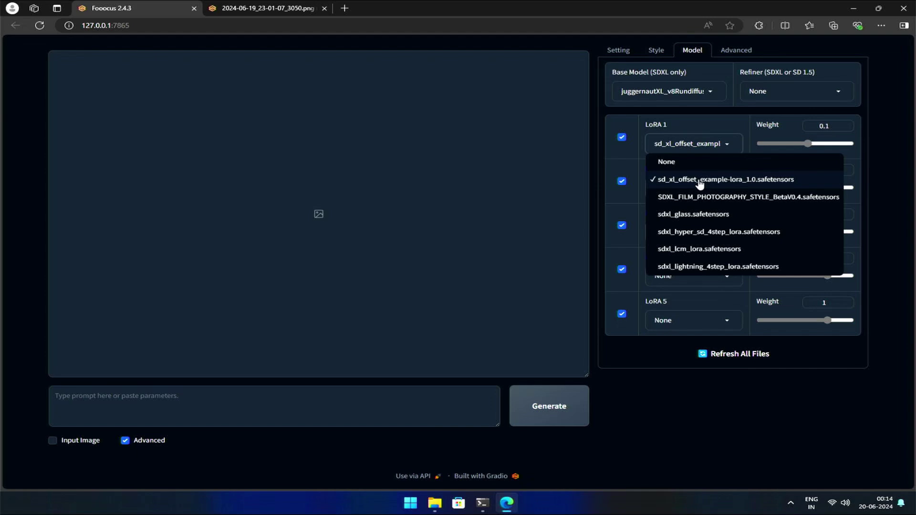
{"action": "left_click", "coordinate": [703, 356]}
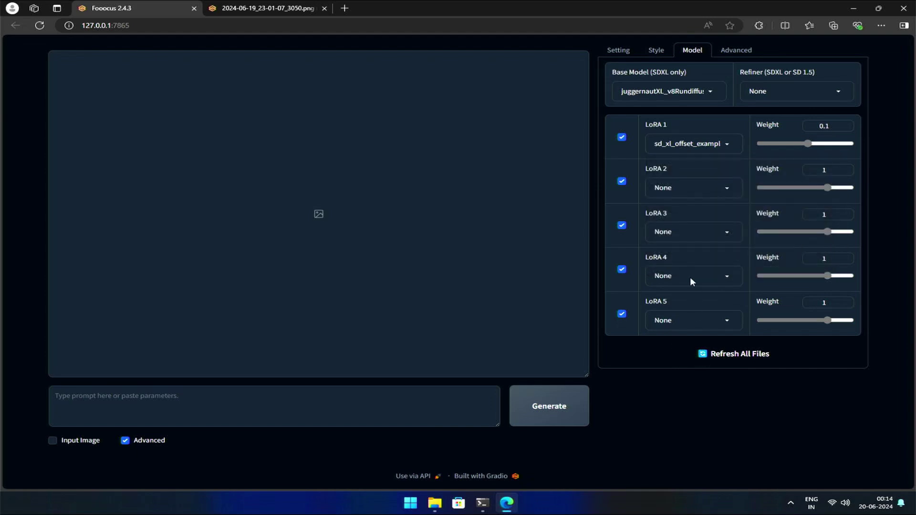
{"action": "left_click", "coordinate": [674, 147]}
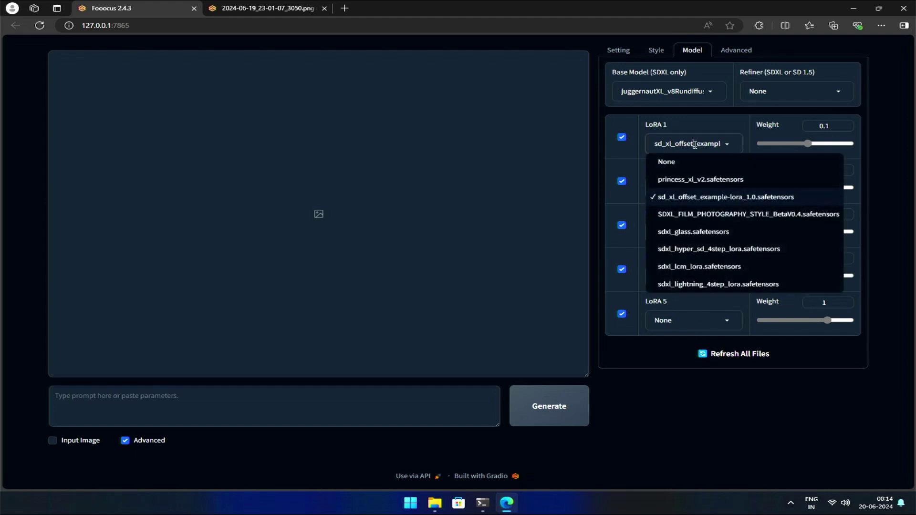
{"action": "left_click", "coordinate": [691, 180]}
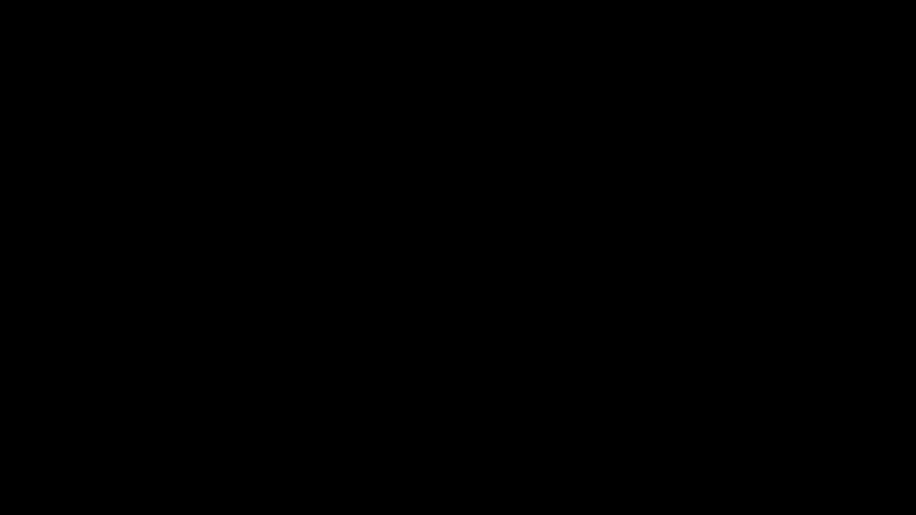
{"action": "left_click_drag", "start_coordinate": [575, 340], "coordinate": [623, 340]}
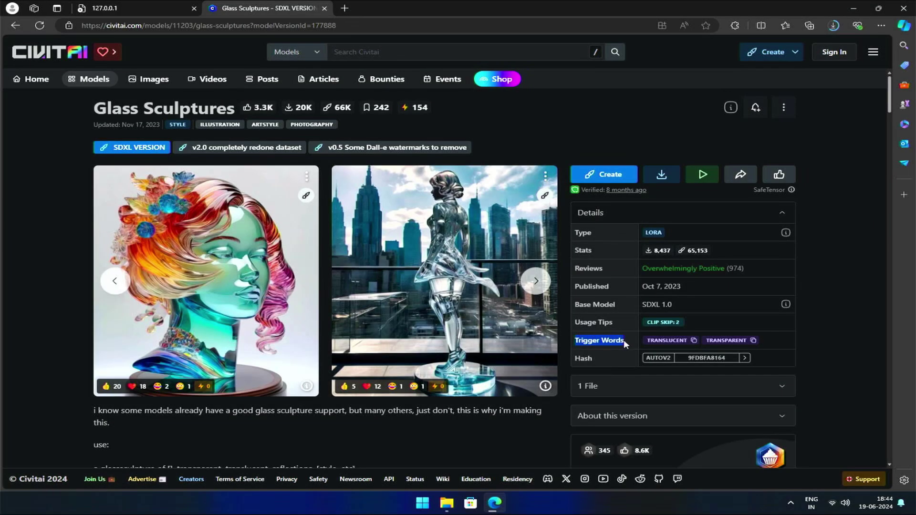
{"action": "left_click", "coordinate": [769, 342]}
{"action": "double_click", "coordinate": [769, 342]}
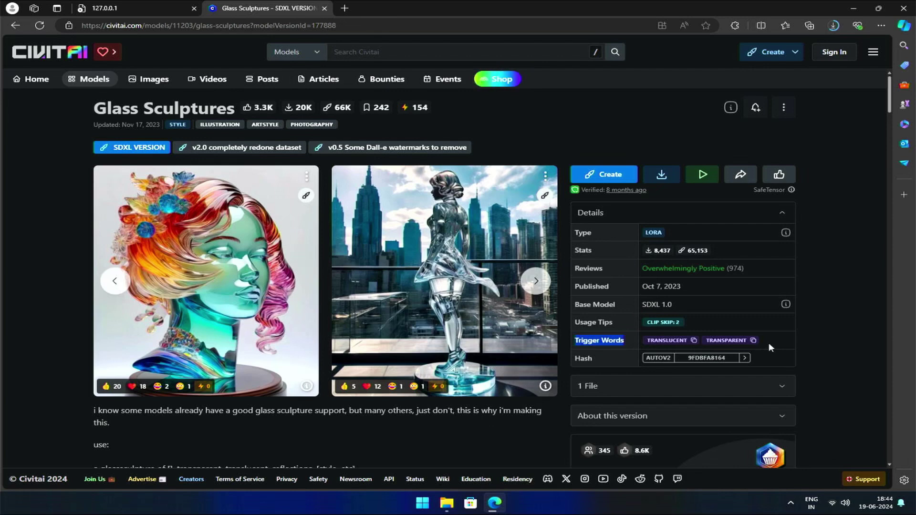
{"action": "left_click", "coordinate": [769, 342]}
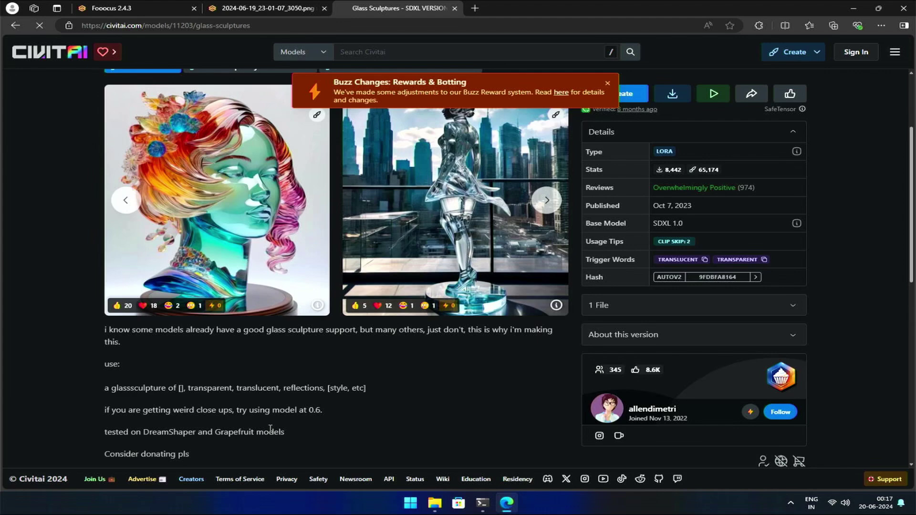
{"action": "scroll", "coordinate": [260, 359], "scroll_direction": "down", "scroll_amount": 3}
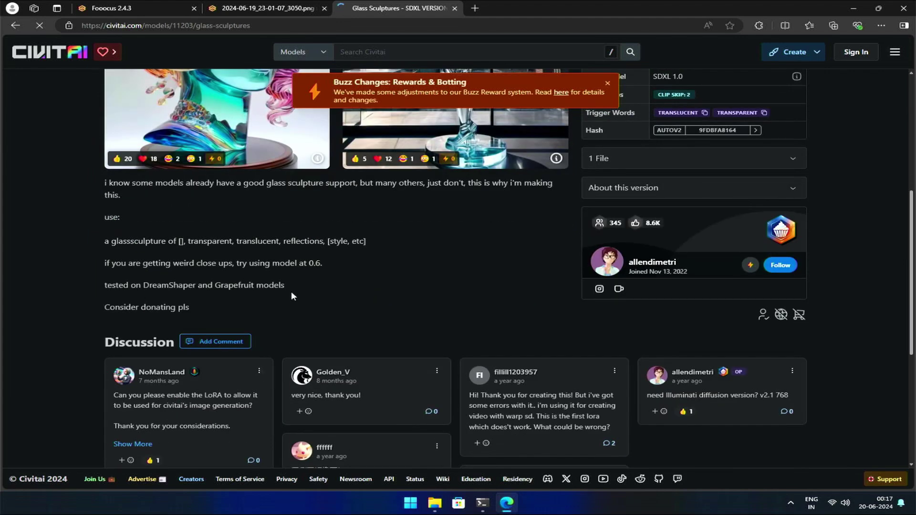
{"action": "left_click", "coordinate": [607, 85]}
{"action": "scroll", "coordinate": [196, 265], "scroll_direction": "up", "scroll_amount": 4}
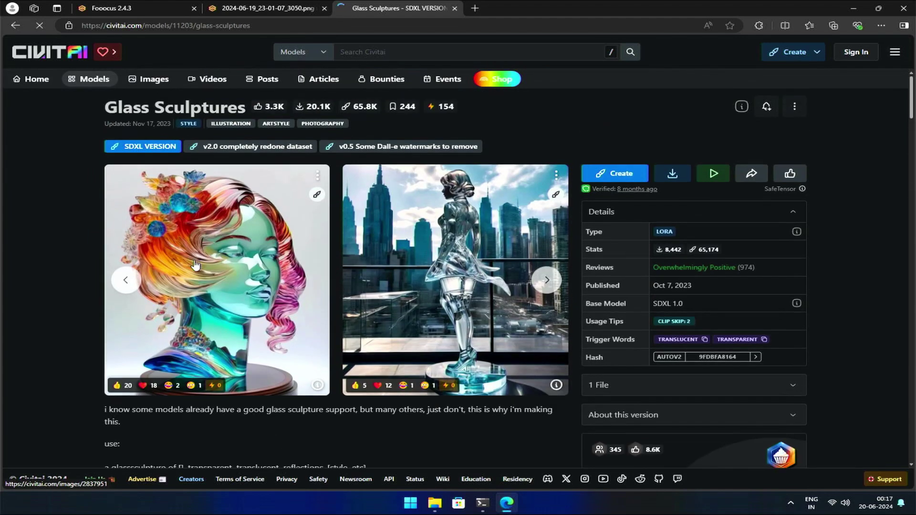
{"action": "scroll", "coordinate": [196, 265], "scroll_direction": "down", "scroll_amount": 4}
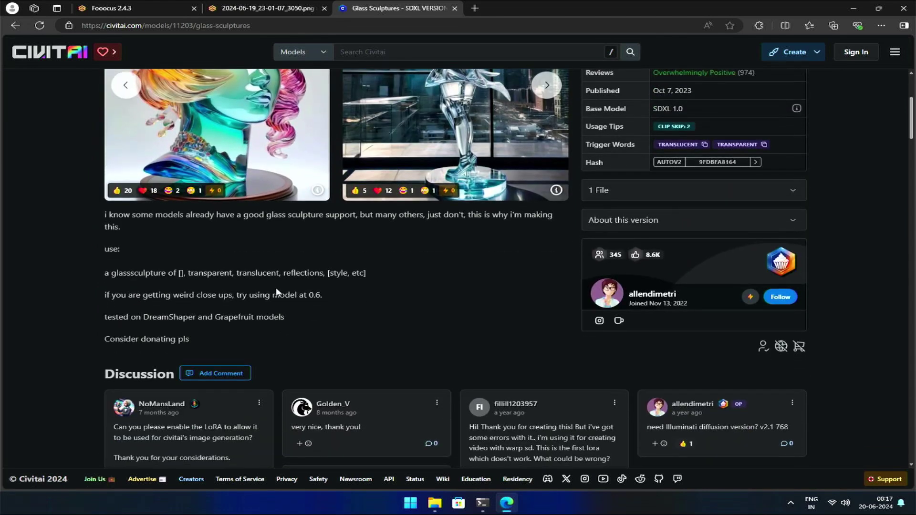
{"action": "left_click_drag", "start_coordinate": [229, 296], "coordinate": [326, 297]}
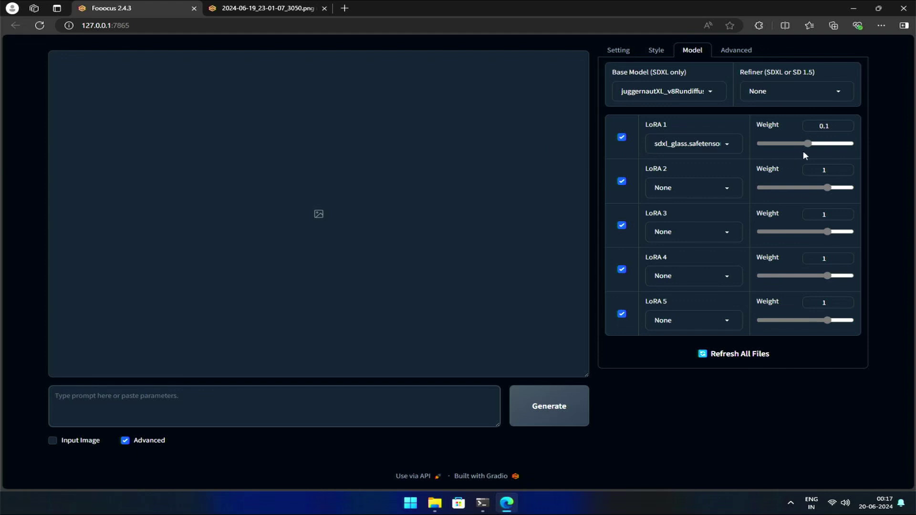
Raise the glass LoRA weight to 0.6 and generate from the glass sculpture girl prompt.
{"action": "left_click", "coordinate": [808, 144]}
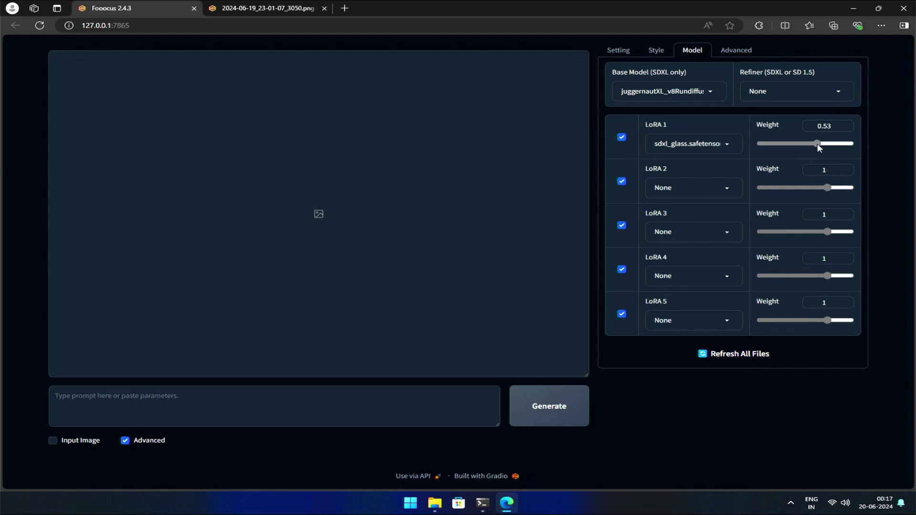
{"action": "left_click", "coordinate": [845, 124]}
{"action": "left_click", "coordinate": [845, 124]}
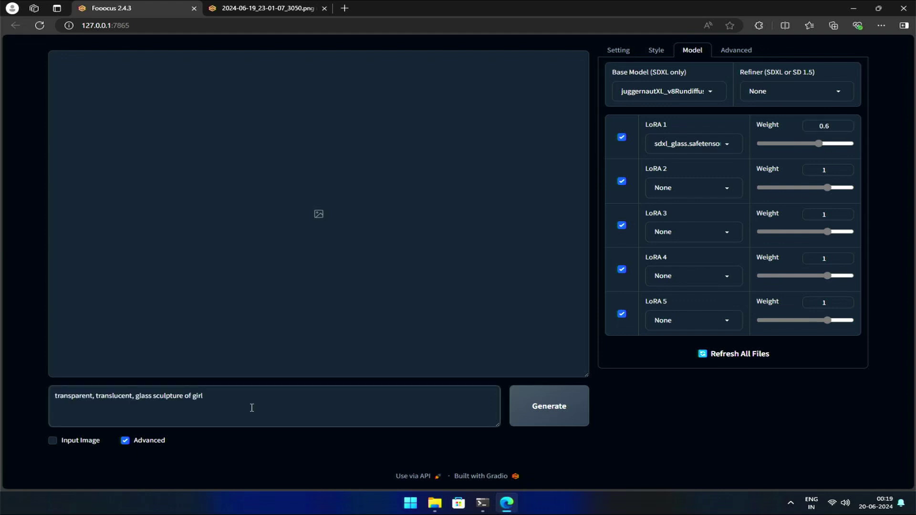
{"action": "left_click", "coordinate": [521, 418]}
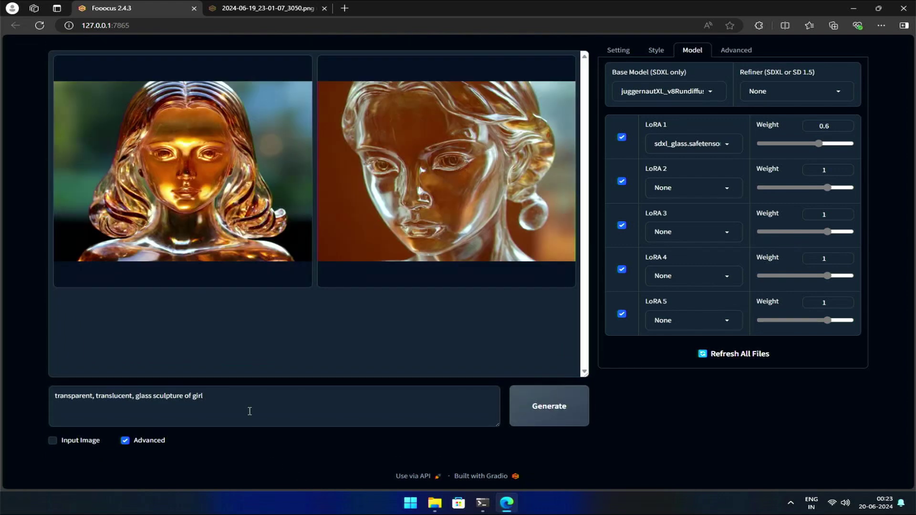
View both generated glass girl images full screen in the lightbox.
{"action": "left_click", "coordinate": [219, 232]}
{"action": "left_click", "coordinate": [351, 249]}
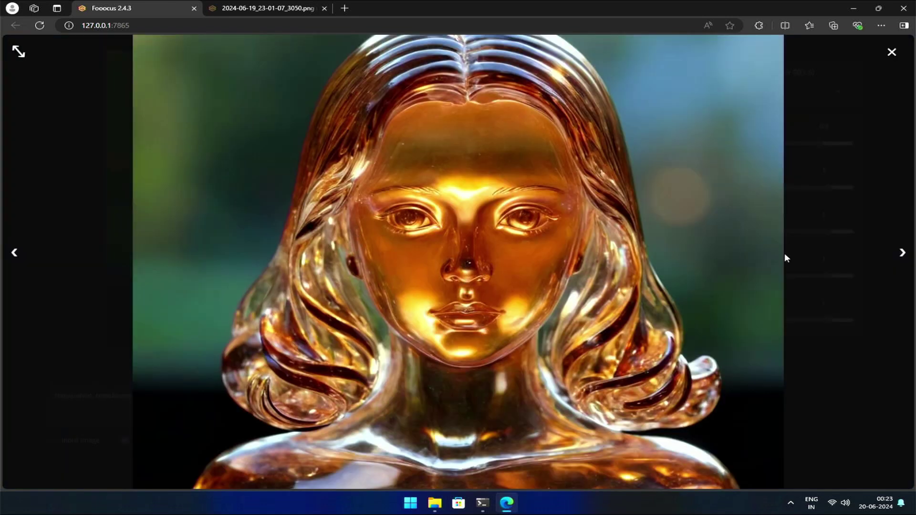
{"action": "left_click", "coordinate": [900, 256]}
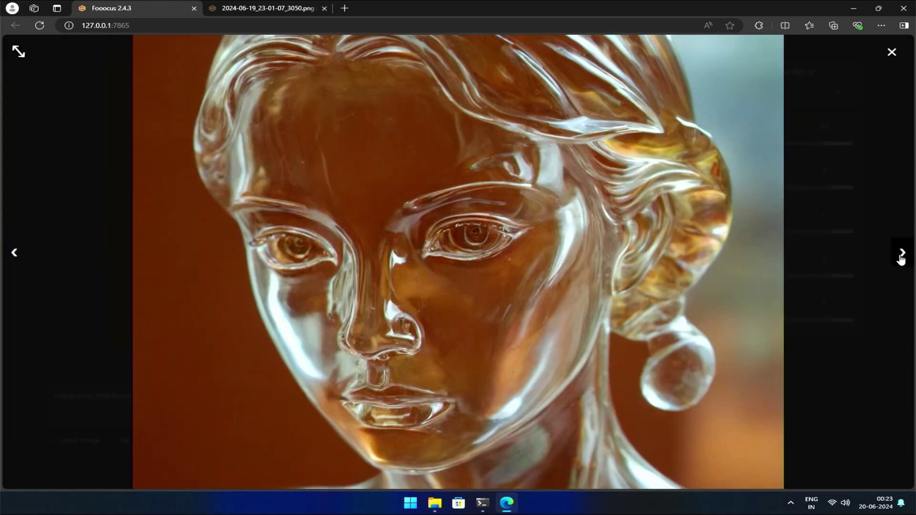
Change the prompt subject from girl to cat and generate glass sculpture cat images.
{"action": "key", "text": "Escape"}
{"action": "double_click", "coordinate": [197, 396]}
{"action": "type", "text": "c"}
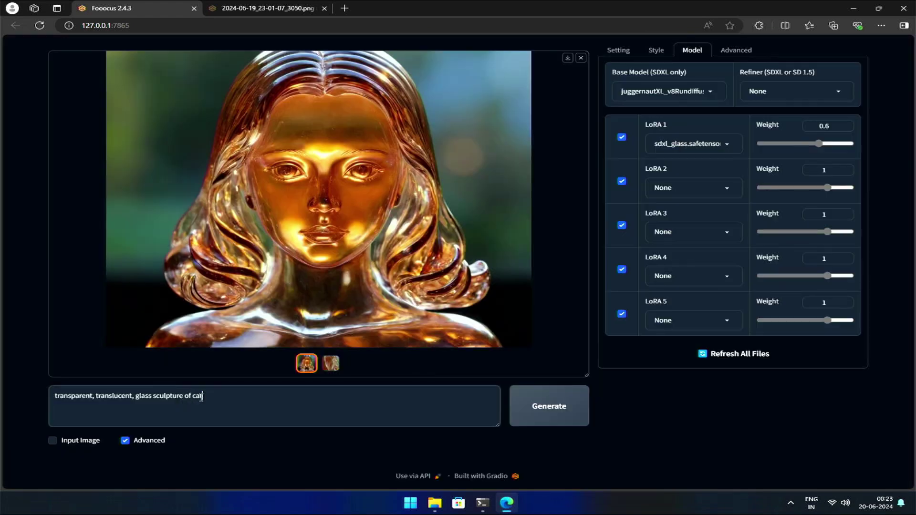
{"action": "left_click", "coordinate": [527, 411]}
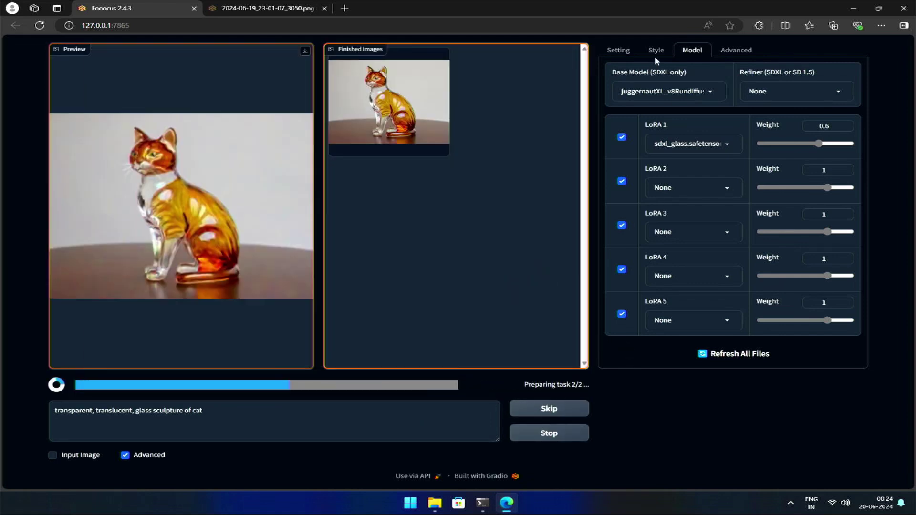
Browse the two glass cat images in the full-screen viewer, then close it.
{"action": "left_click", "coordinate": [661, 53]}
{"action": "left_click", "coordinate": [691, 51]}
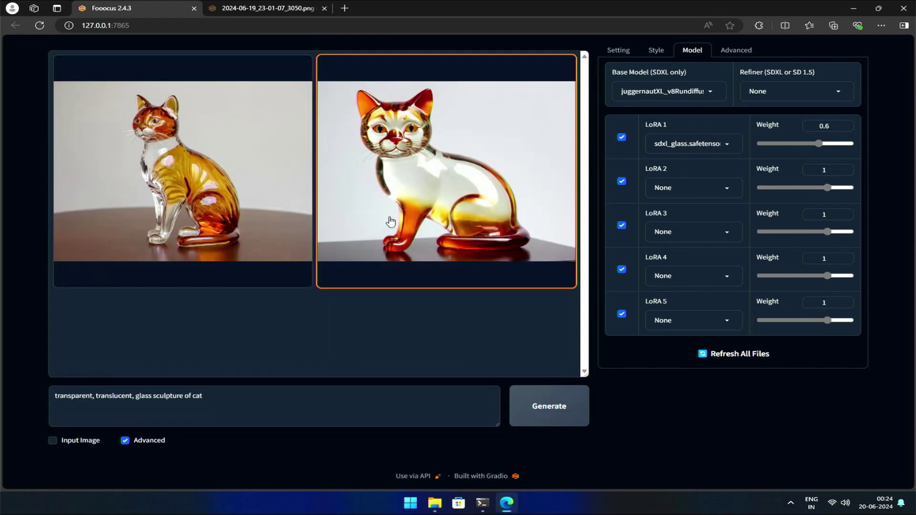
{"action": "left_click", "coordinate": [392, 213]}
{"action": "left_click", "coordinate": [393, 214]}
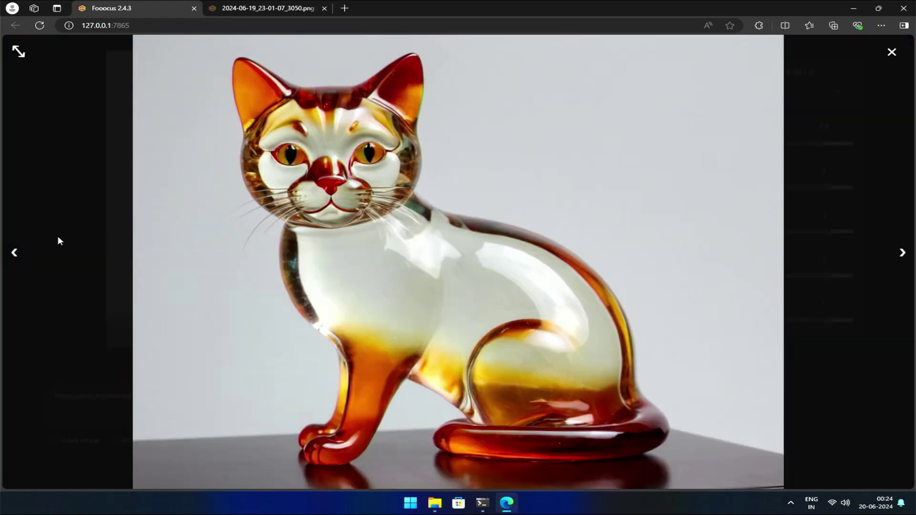
{"action": "left_click", "coordinate": [23, 251]}
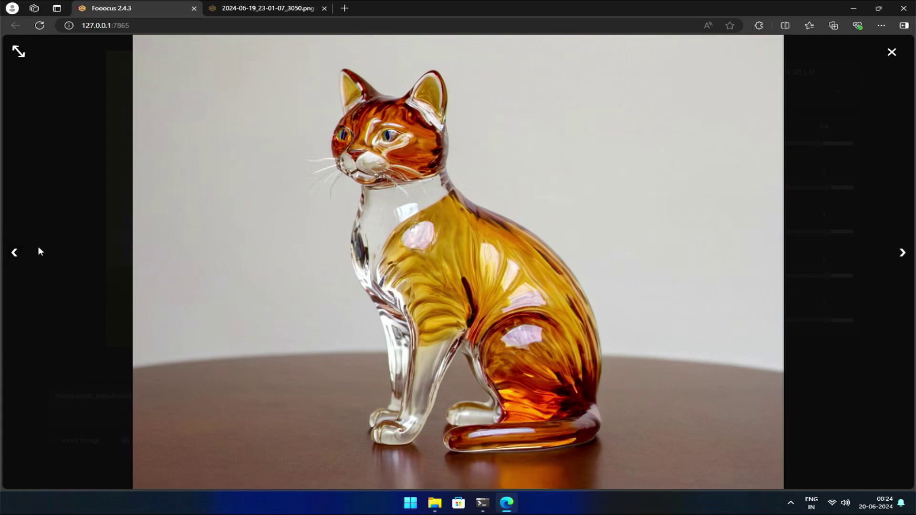
{"action": "left_click", "coordinate": [107, 224]}
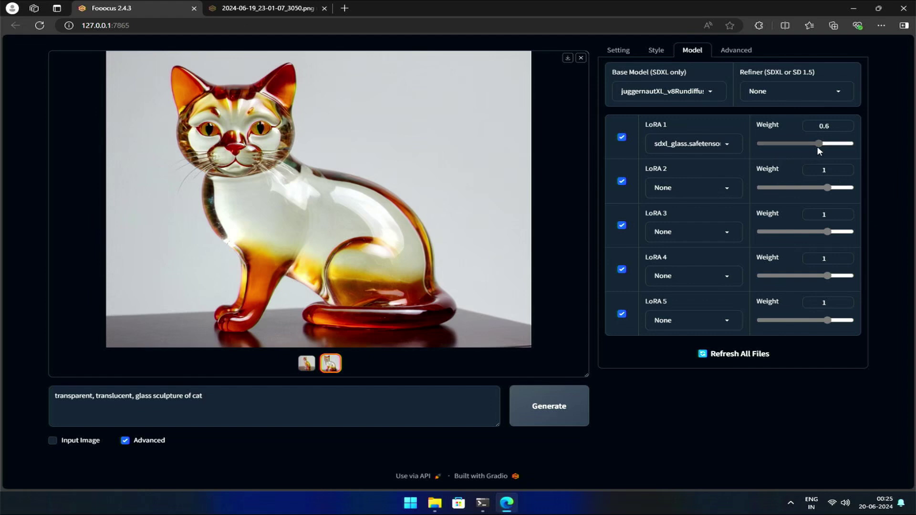
Push the glass LoRA weight to its maximum of 2, regenerate the cats, and compare both images.
{"action": "left_click_drag", "start_coordinate": [818, 145], "coordinate": [854, 142]}
{"action": "left_click", "coordinate": [543, 409]}
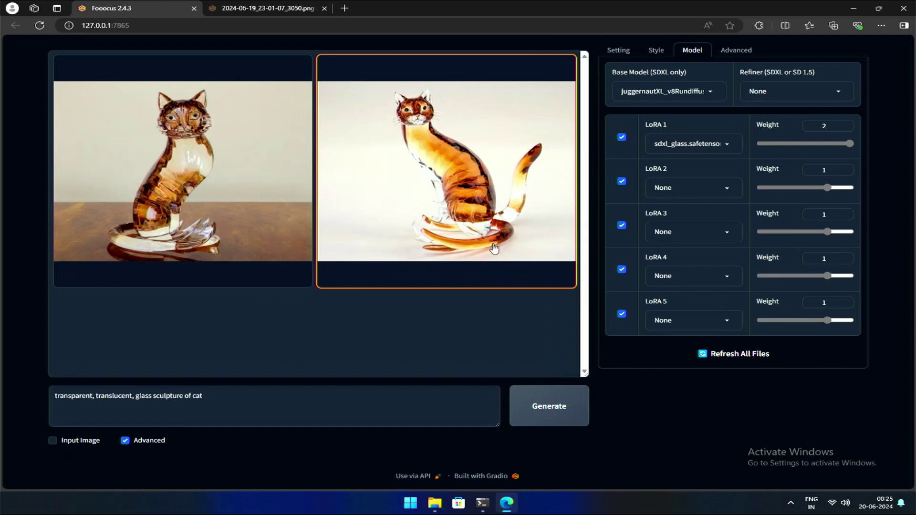
{"action": "left_click", "coordinate": [259, 244]}
{"action": "left_click", "coordinate": [345, 228]}
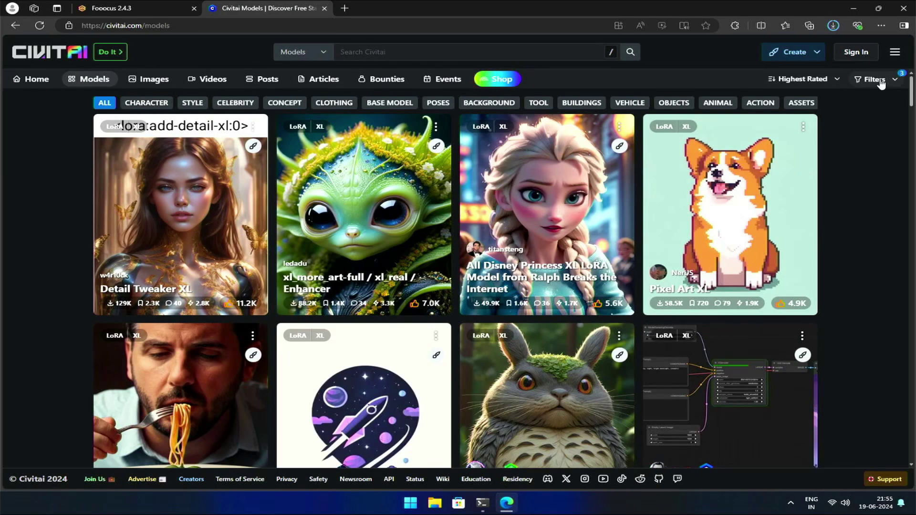
Open the All Disney Princess XL LoRA page from the Civitai models listing.
{"action": "left_click", "coordinate": [874, 80]}
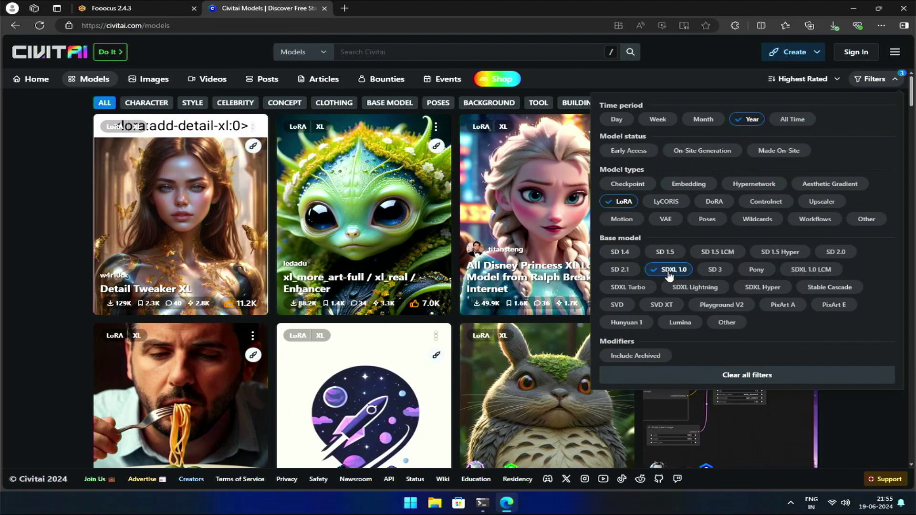
{"action": "left_click", "coordinate": [861, 88]}
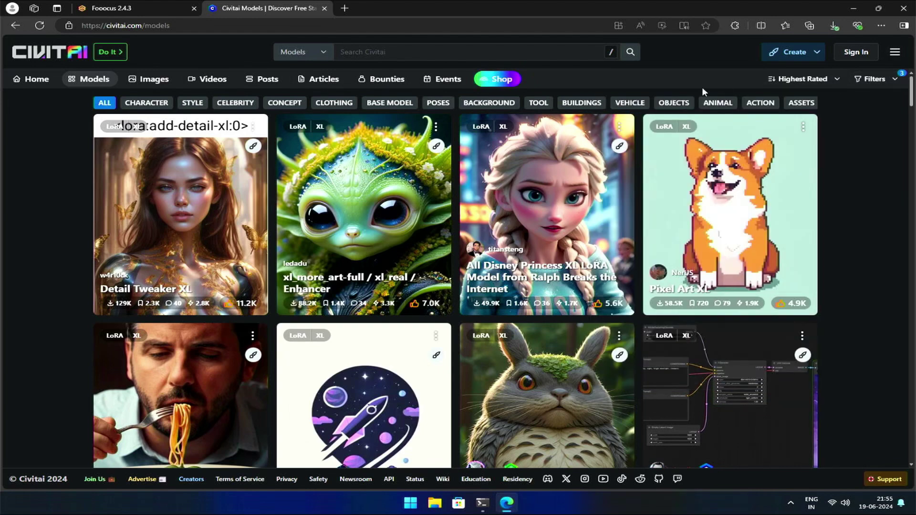
{"action": "left_click", "coordinate": [513, 270]}
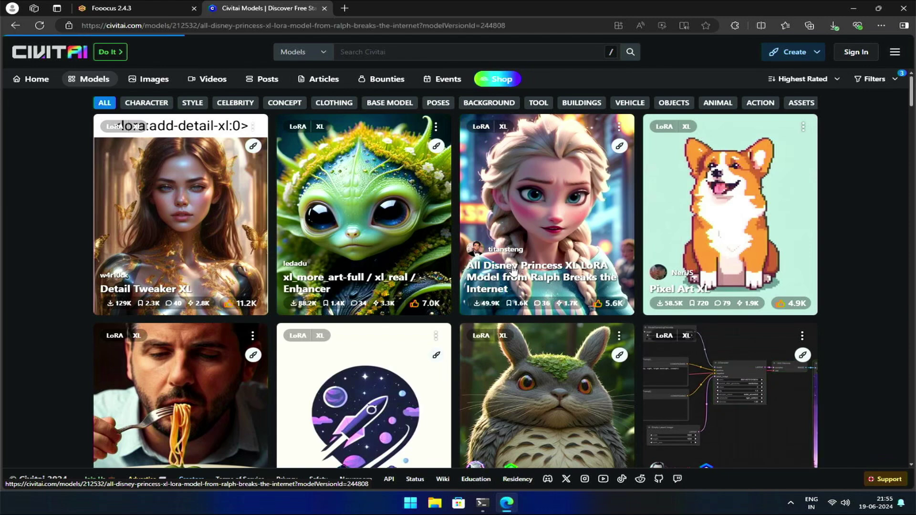
Expand the description and read its Quick Tips recommending scales 0.6–0.7 for close-ups.
{"action": "scroll", "coordinate": [425, 283], "scroll_direction": "down", "scroll_amount": 2}
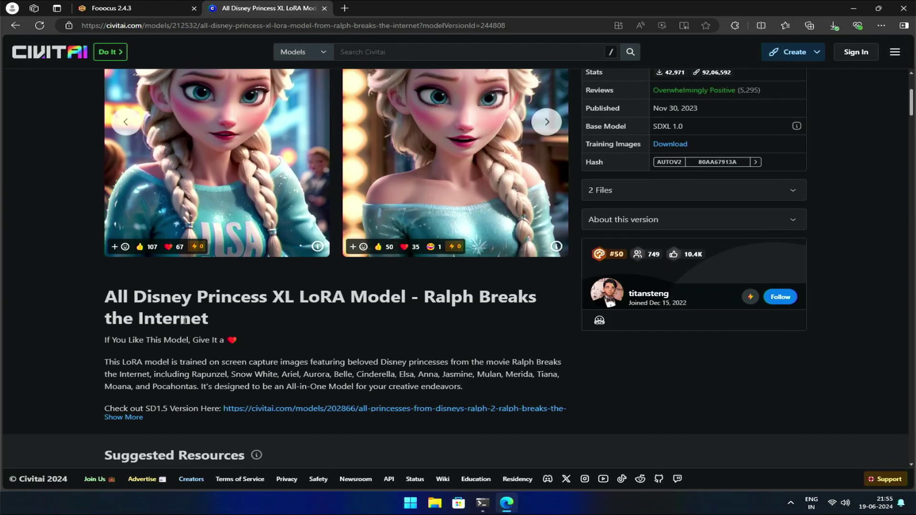
{"action": "scroll", "coordinate": [90, 310], "scroll_direction": "down", "scroll_amount": 6}
{"action": "scroll", "coordinate": [90, 310], "scroll_direction": "up", "scroll_amount": 2}
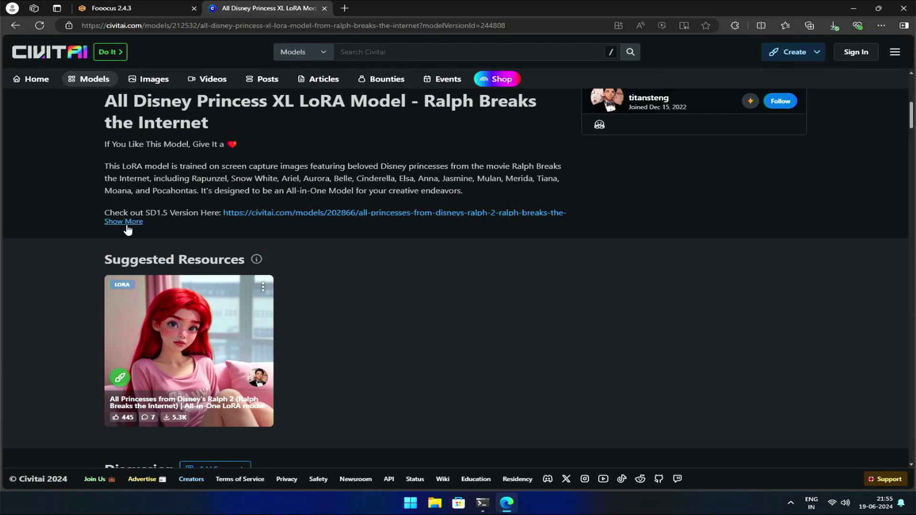
{"action": "left_click", "coordinate": [123, 222]}
{"action": "left_click_drag", "start_coordinate": [114, 329], "coordinate": [177, 330]}
{"action": "left_click_drag", "start_coordinate": [119, 350], "coordinate": [267, 374]}
{"action": "left_click", "coordinate": [459, 274]}
{"action": "scroll", "coordinate": [575, 238], "scroll_direction": "up", "scroll_amount": 6}
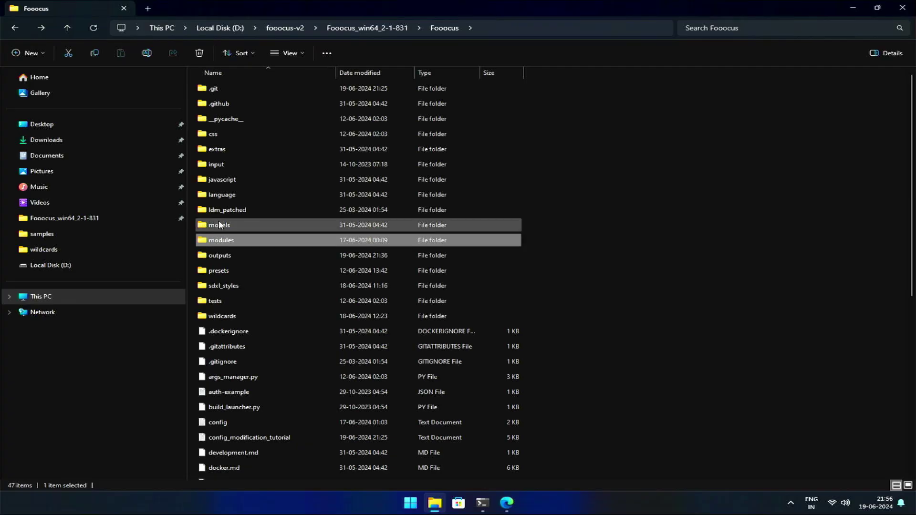
Open models, then loras, in the Fooocus folder to find princess_xl_v2.safetensors.
{"action": "double_click", "coordinate": [220, 223]}
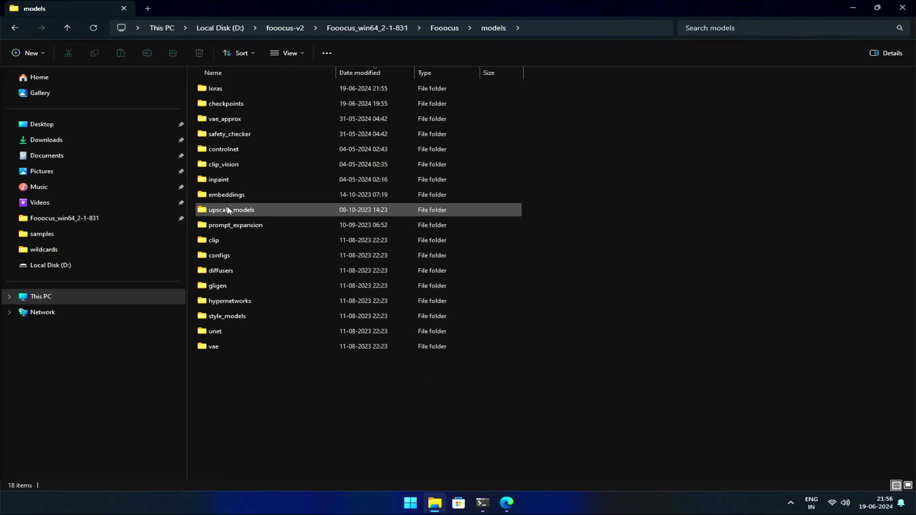
{"action": "double_click", "coordinate": [239, 91]}
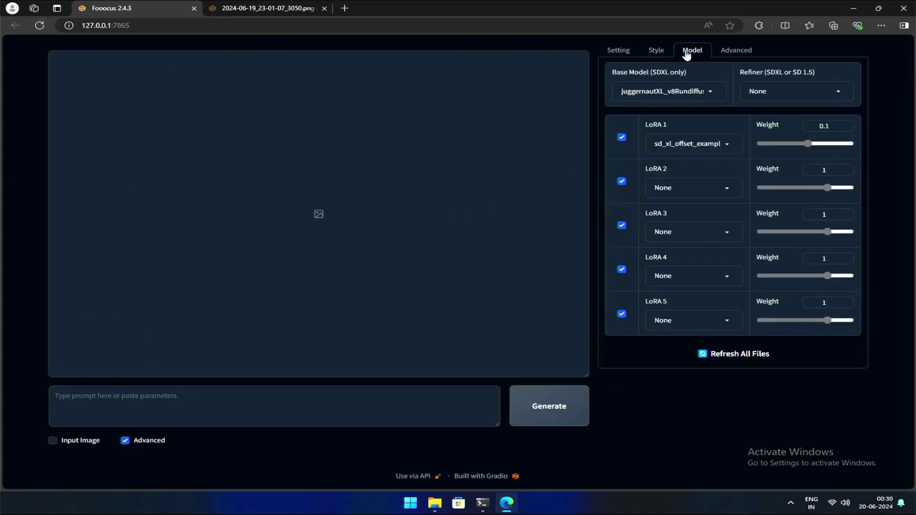
Set LoRA 1 to princess_xl_v2.safetensors at weight 0.6 and start typing the prompt 'Elsa, smiling, snow'.
{"action": "left_click", "coordinate": [694, 144]}
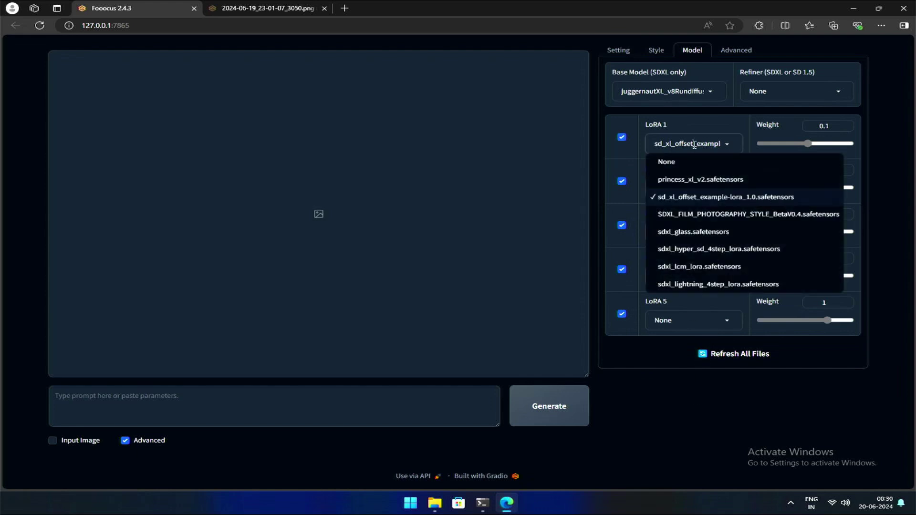
{"action": "left_click", "coordinate": [663, 180]}
{"action": "left_click", "coordinate": [809, 144]}
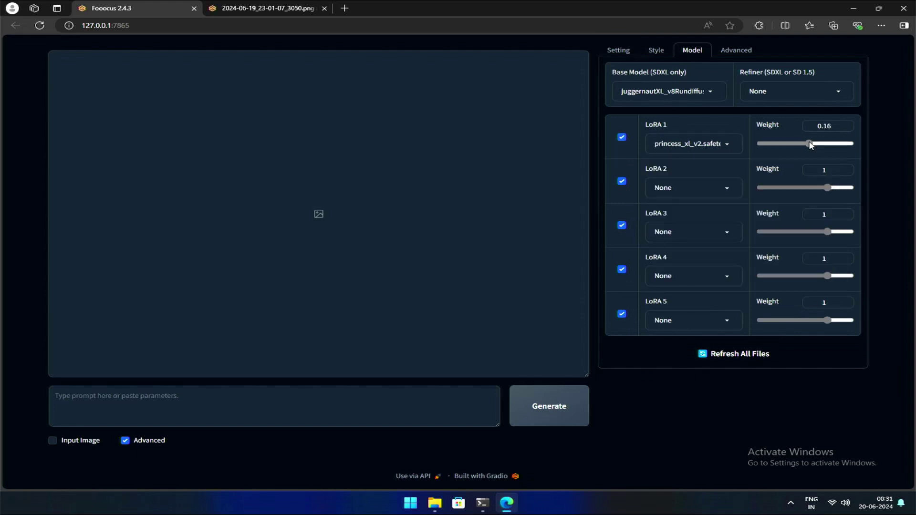
{"action": "left_click_drag", "start_coordinate": [809, 144], "coordinate": [817, 145]}
{"action": "left_click", "coordinate": [829, 126]}
{"action": "left_click", "coordinate": [270, 394]}
{"action": "type", "text": "Elsa, smiling, snow"}
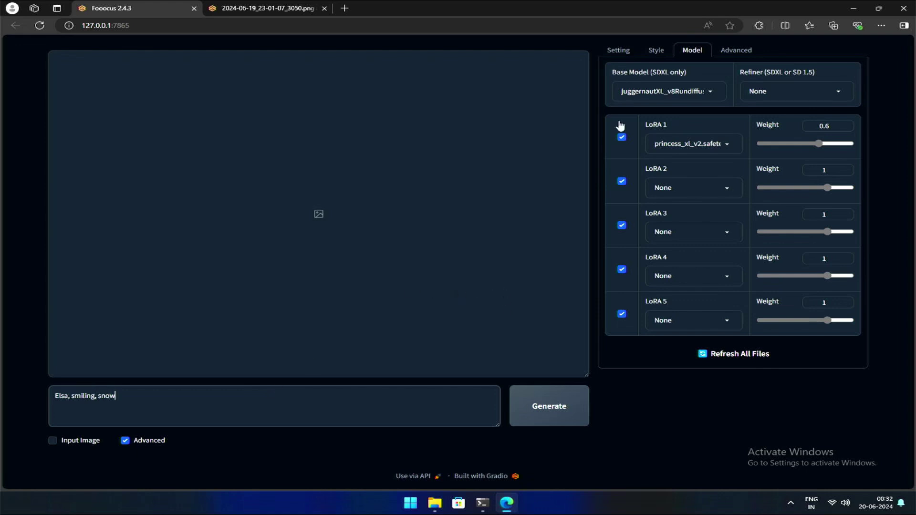
Enable the Fooocus Masterpiece and Fooocus Photograph styles and generate images from the Elsa prompt.
{"action": "left_click", "coordinate": [658, 51]}
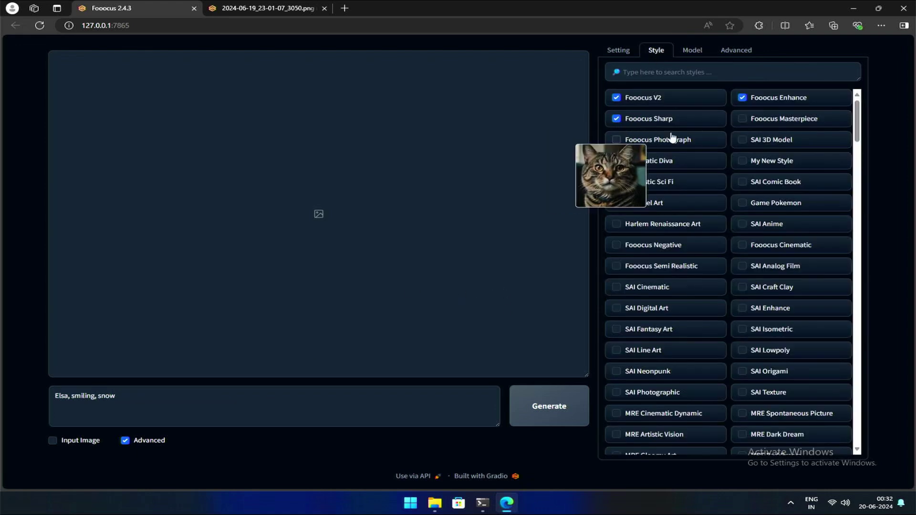
{"action": "left_click", "coordinate": [743, 117]}
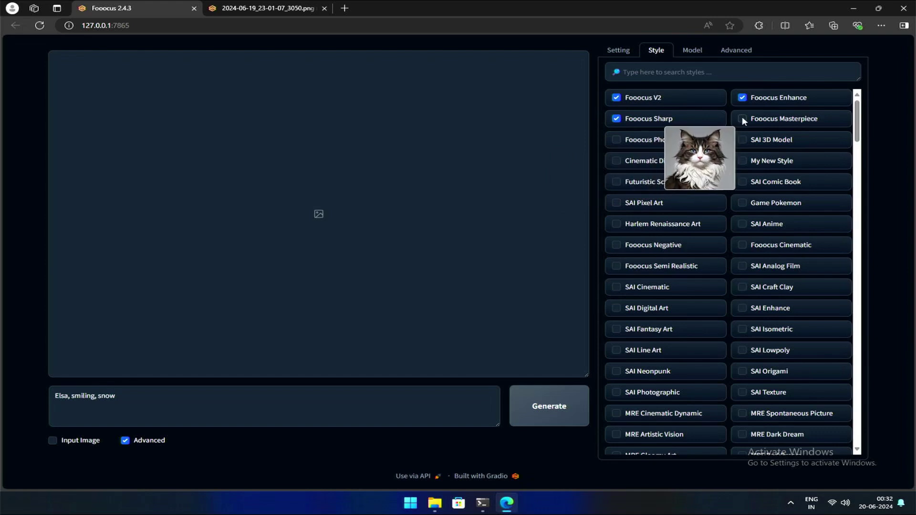
{"action": "left_click", "coordinate": [619, 139]}
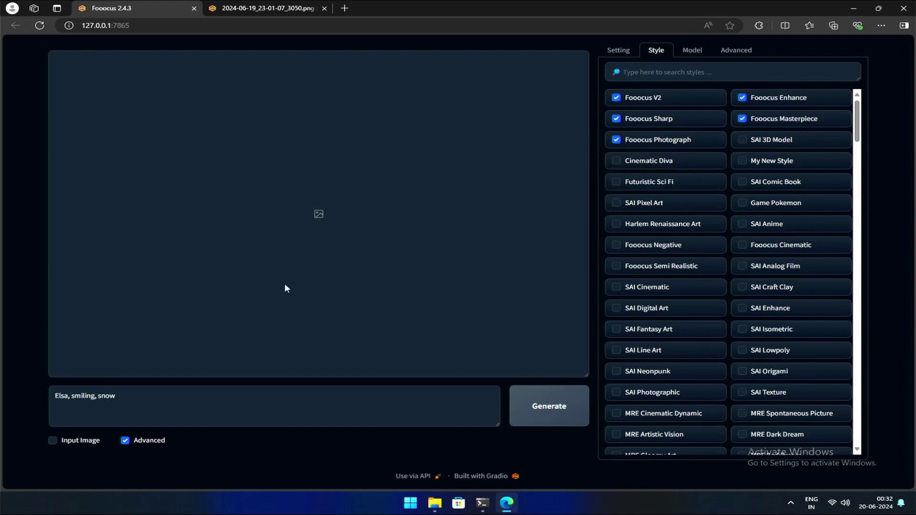
{"action": "left_click", "coordinate": [529, 416]}
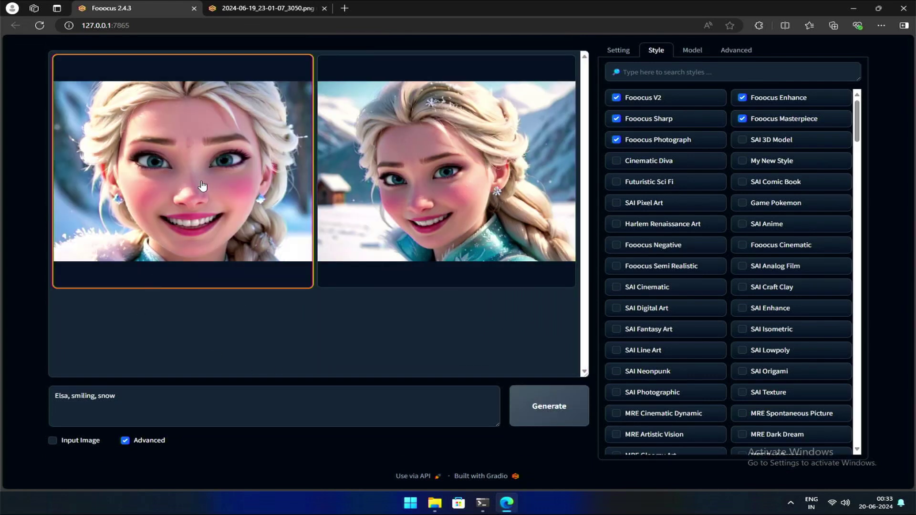
View the generated Elsa images full-screen, advancing to the second one.
{"action": "left_click", "coordinate": [203, 186]}
{"action": "left_click", "coordinate": [292, 221]}
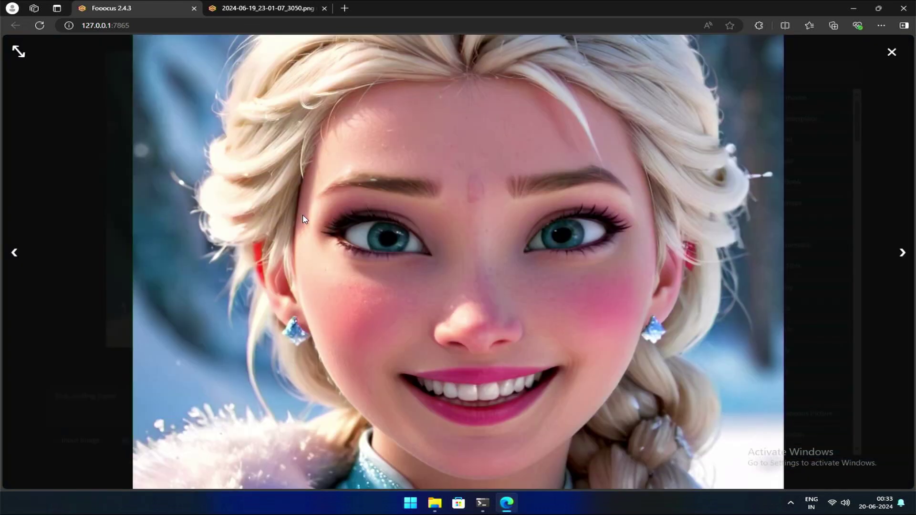
{"action": "left_click", "coordinate": [901, 254]}
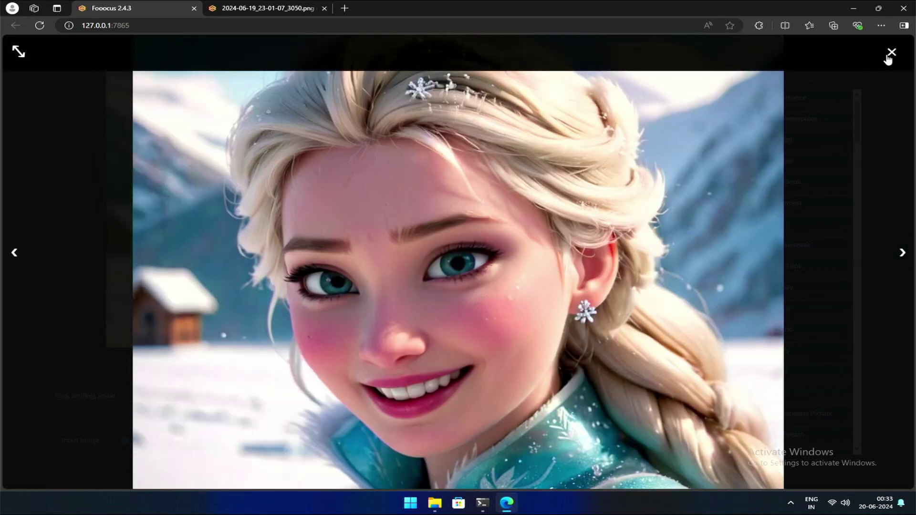
Open both Elsa images in their own browser tabs and compare them.
{"action": "right_click", "coordinate": [420, 248]}
{"action": "left_click", "coordinate": [436, 249]}
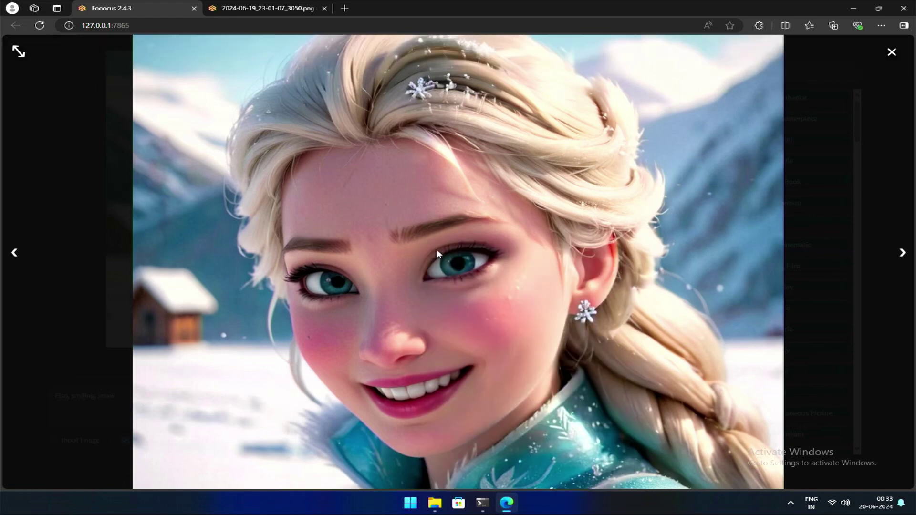
{"action": "left_click", "coordinate": [890, 52]}
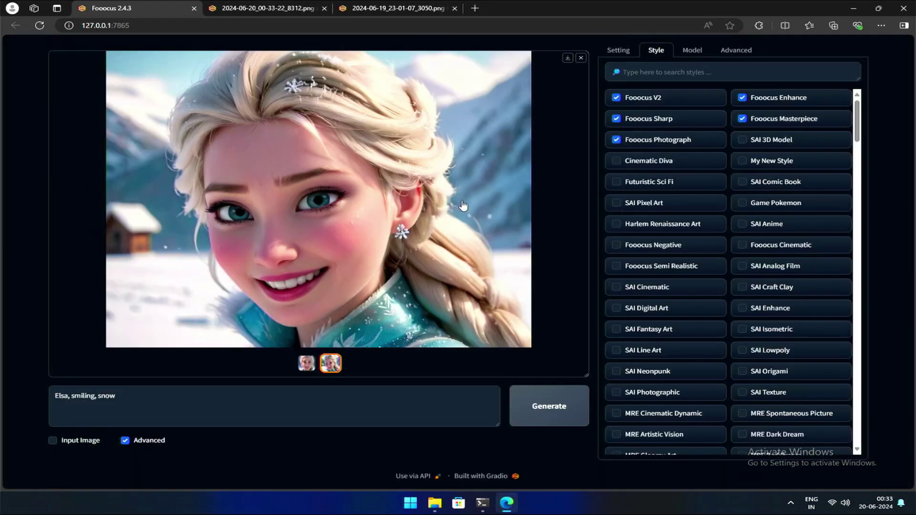
{"action": "left_click", "coordinate": [305, 364]}
{"action": "right_click", "coordinate": [312, 263]}
{"action": "left_click", "coordinate": [388, 14]}
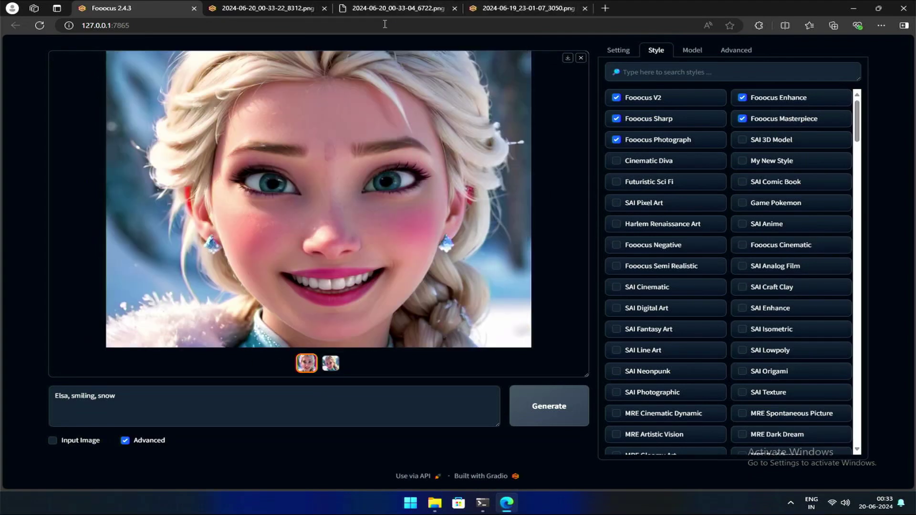
{"action": "left_click", "coordinate": [271, 9]}
{"action": "left_click", "coordinate": [387, 8]}
{"action": "left_click", "coordinate": [276, 9]}
{"action": "left_click", "coordinate": [130, 9]}
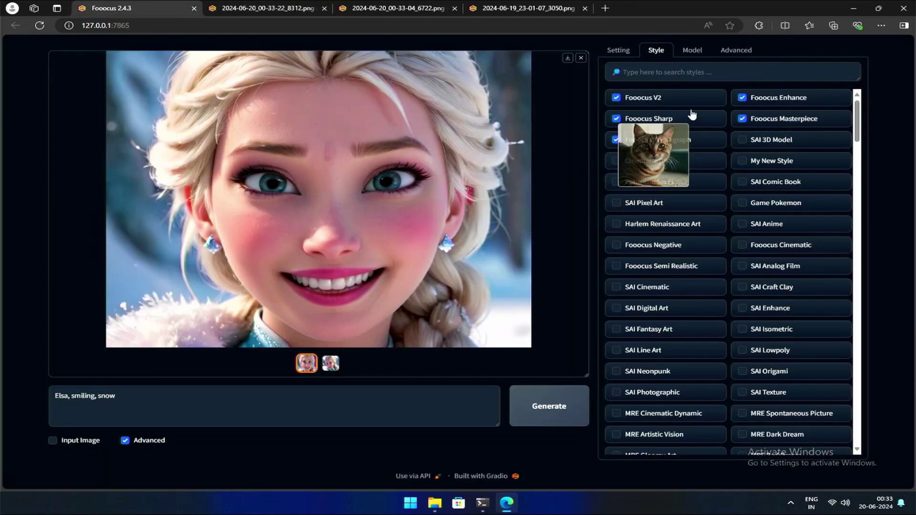
Set LoRA 1 to None, removing princess_xl_v2, and generate new images.
{"action": "left_click", "coordinate": [693, 51]}
{"action": "left_click", "coordinate": [687, 144]}
{"action": "left_click", "coordinate": [669, 160]}
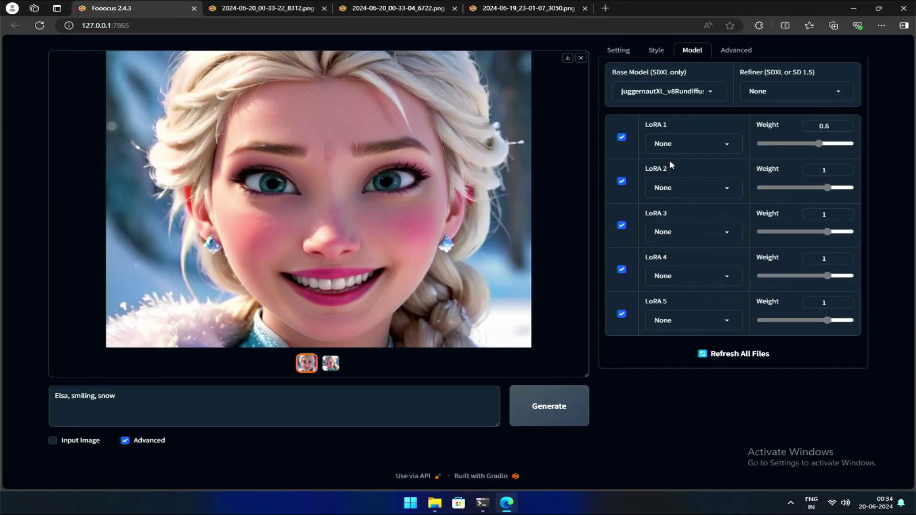
{"action": "left_click", "coordinate": [549, 406]}
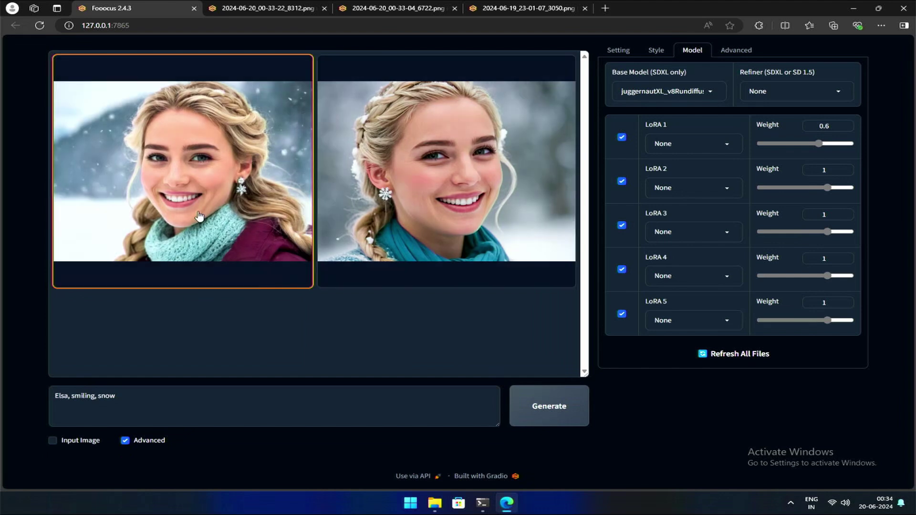
View the new realistic results full-screen and compare them with the earlier Elsa tabs.
{"action": "left_click", "coordinate": [200, 216]}
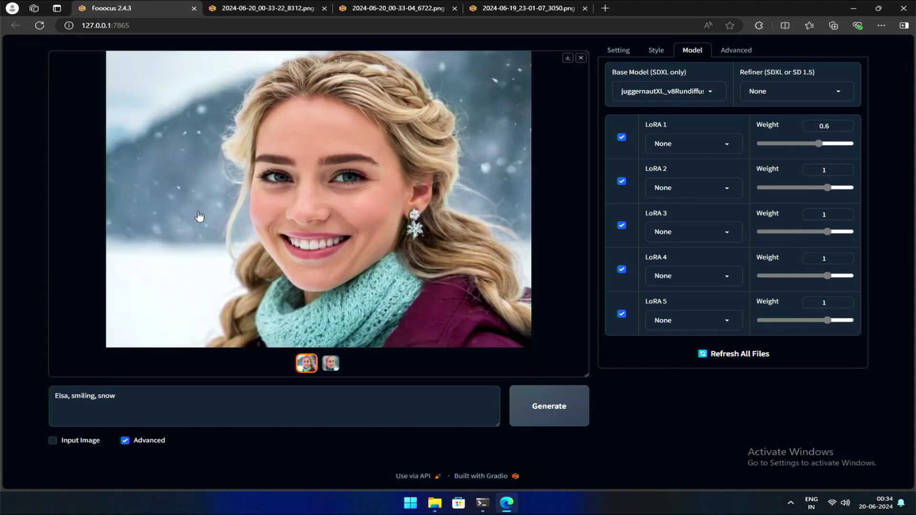
{"action": "left_click", "coordinate": [354, 221]}
{"action": "left_click", "coordinate": [901, 255]}
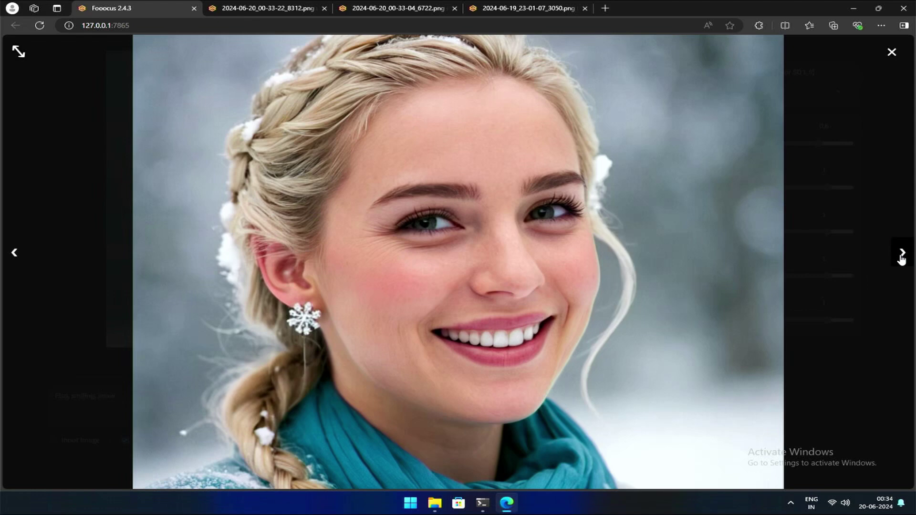
{"action": "left_click", "coordinate": [288, 12]}
{"action": "left_click", "coordinate": [140, 6]}
{"action": "left_click", "coordinate": [15, 254]}
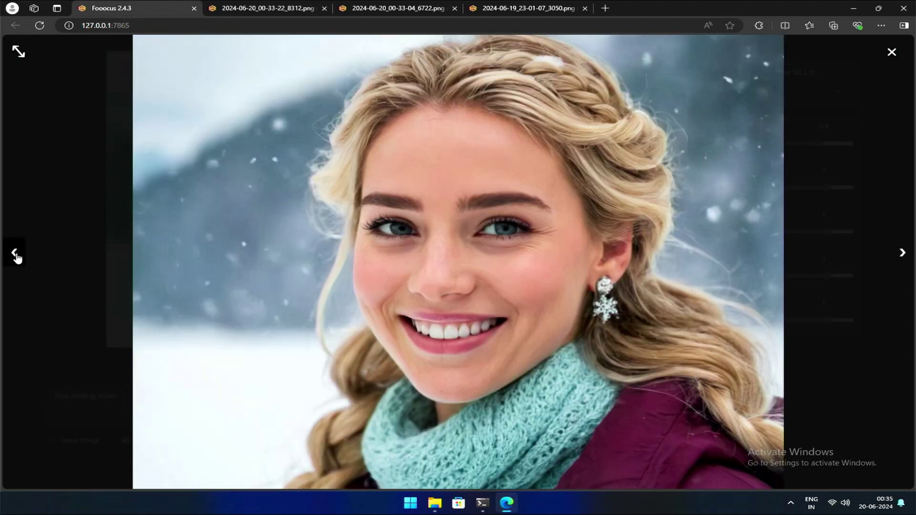
{"action": "left_click", "coordinate": [266, 5]}
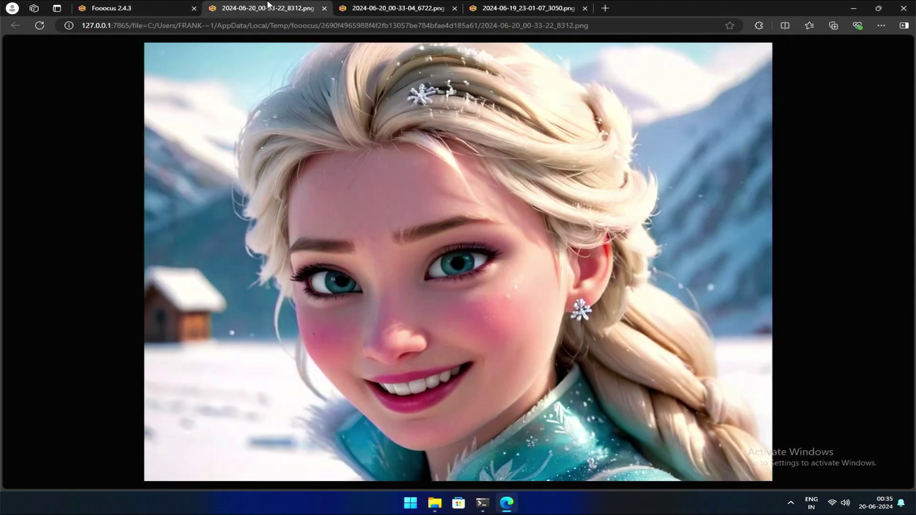
{"action": "left_click", "coordinate": [173, 6]}
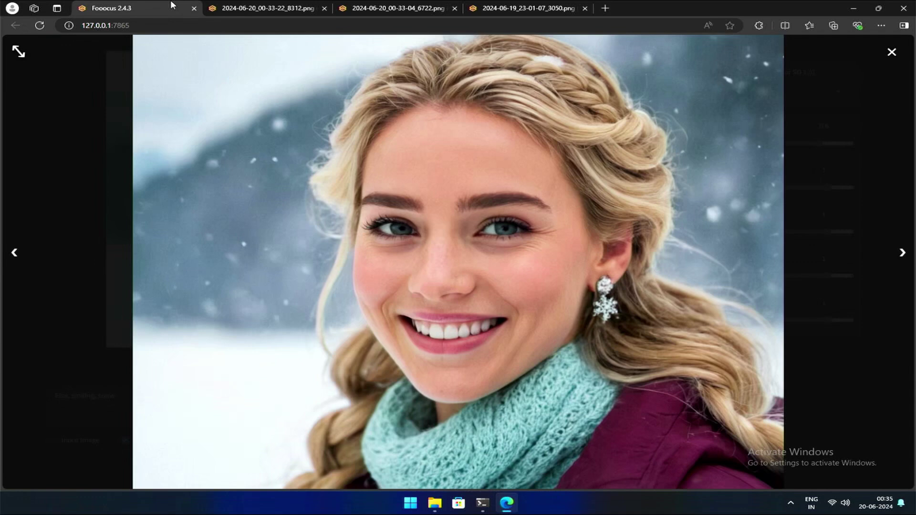
{"action": "left_click", "coordinate": [269, 7]}
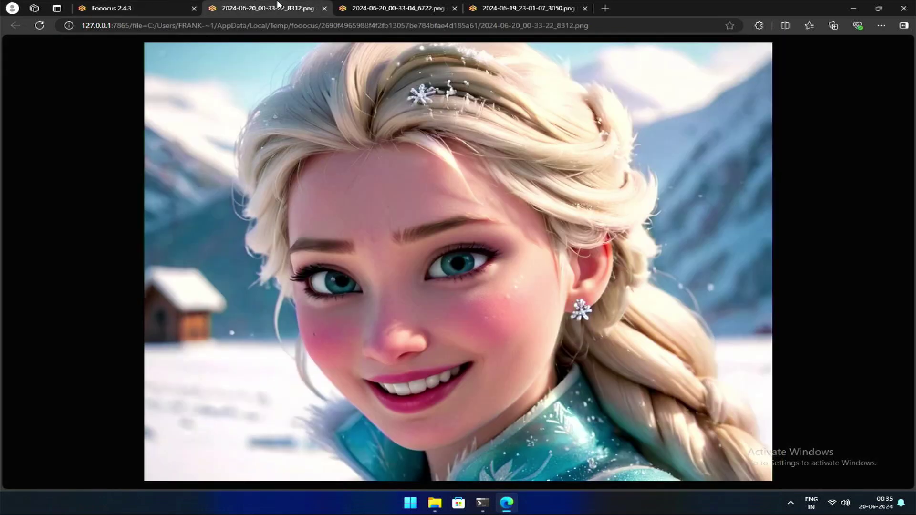
{"action": "left_click", "coordinate": [200, 6]}
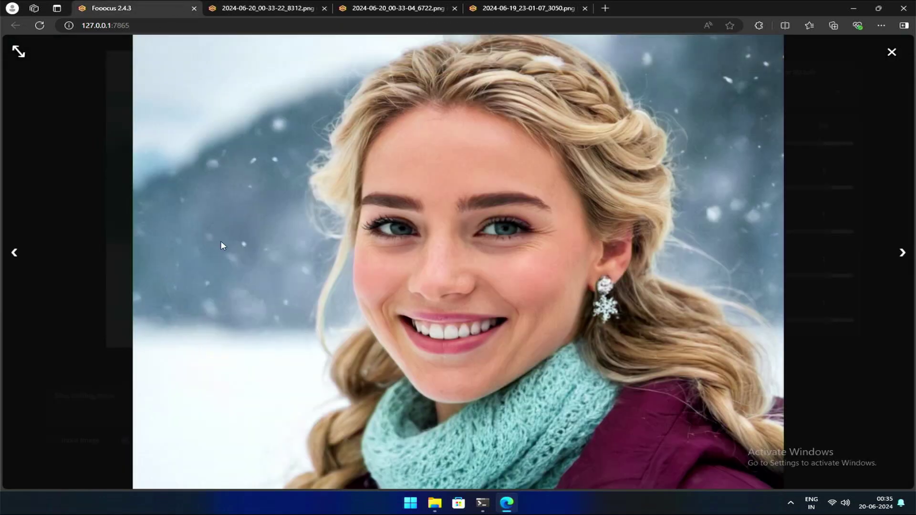
Set LoRA 1 back to princess_xl_v2, add sdxl_glass at 0.5 as LoRA 2, and generate the glass-sculpture Elsa.
{"action": "left_click", "coordinate": [890, 53]}
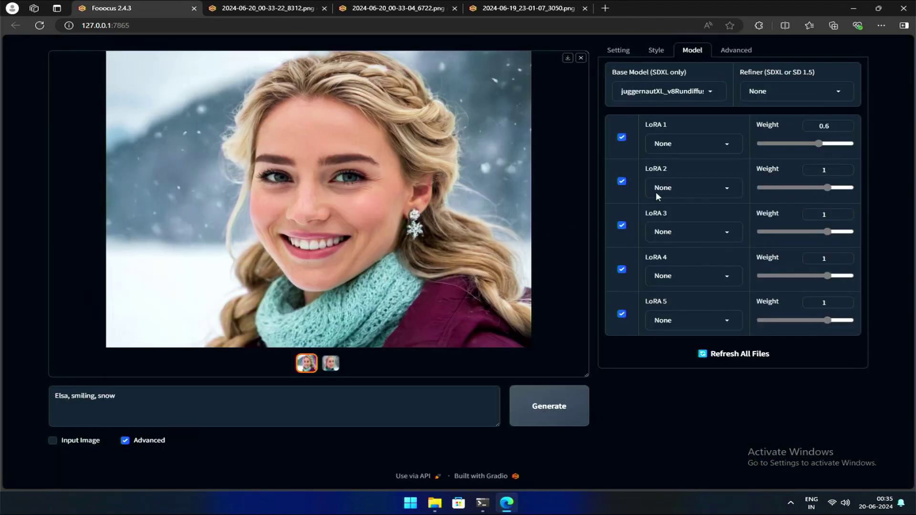
{"action": "left_click", "coordinate": [677, 141]}
{"action": "left_click", "coordinate": [681, 180]}
{"action": "left_click", "coordinate": [671, 189]}
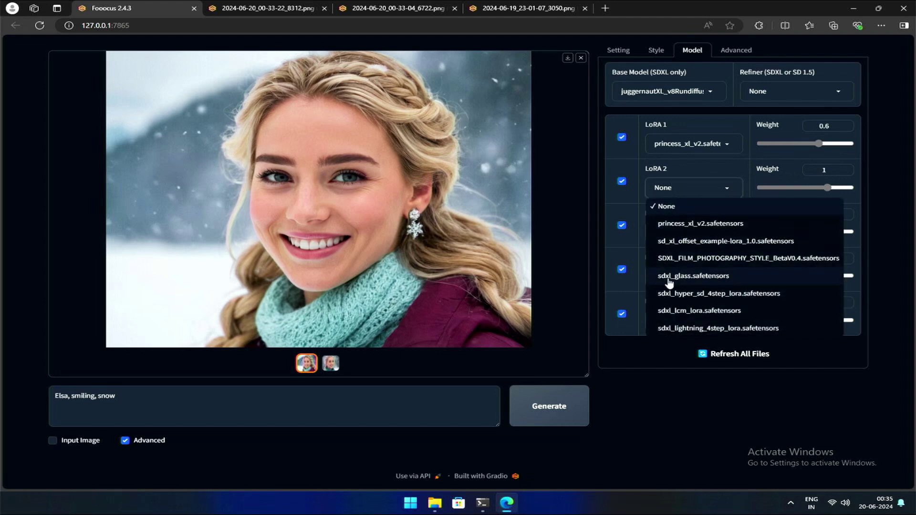
{"action": "left_click", "coordinate": [689, 278]}
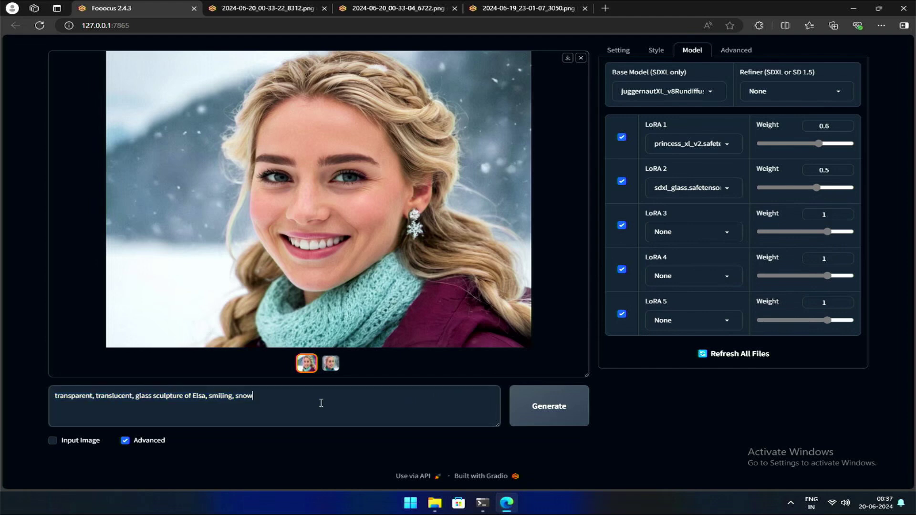
{"action": "left_click", "coordinate": [532, 405]}
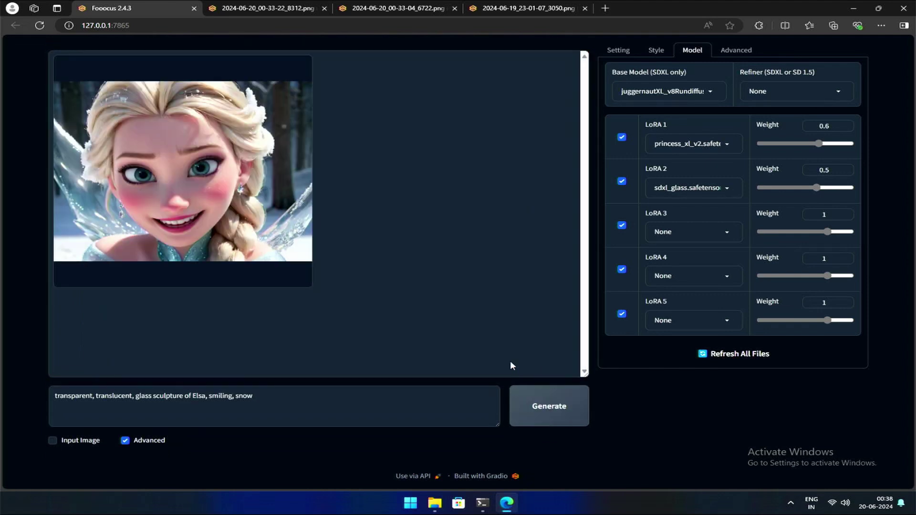
Enlarge the generated icy-winged Elsa image in the preview.
{"action": "left_click", "coordinate": [269, 241]}
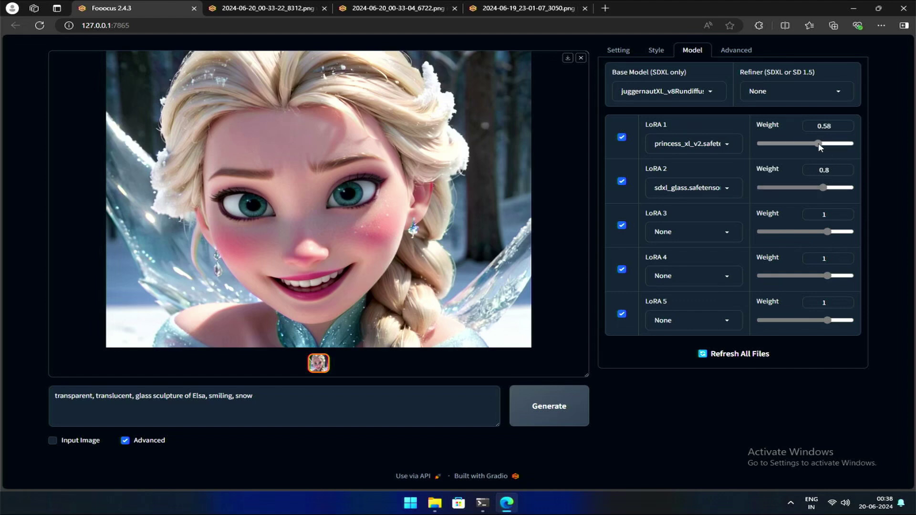
Set princess_xl_v2 weight to exactly 0.2, generate, and view the glass Elsa full-screen.
{"action": "left_click_drag", "start_coordinate": [810, 144], "coordinate": [809, 144]}
{"action": "left_click", "coordinate": [845, 124]}
{"action": "left_click", "coordinate": [555, 406]}
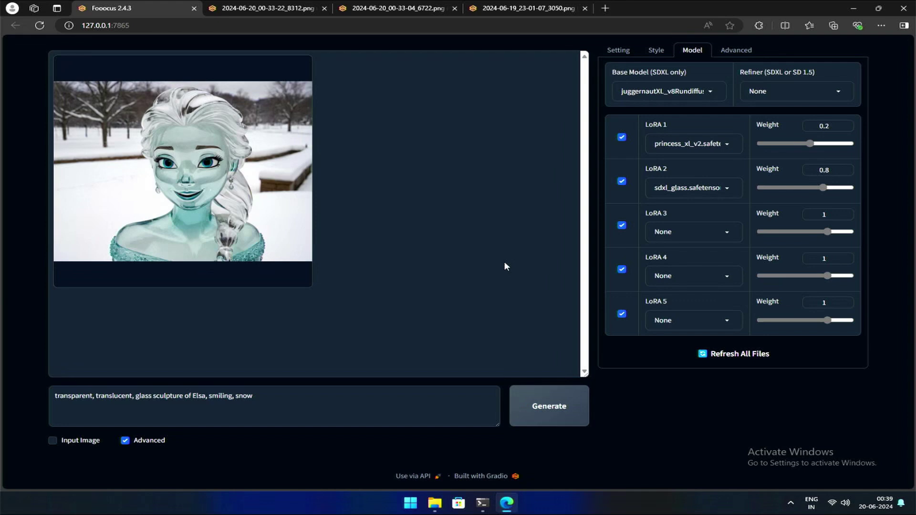
{"action": "left_click", "coordinate": [235, 220]}
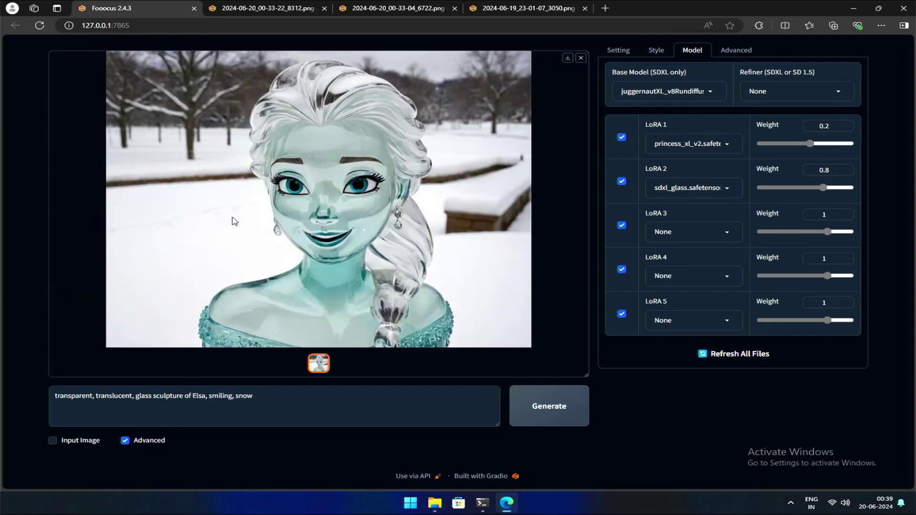
{"action": "left_click", "coordinate": [361, 263]}
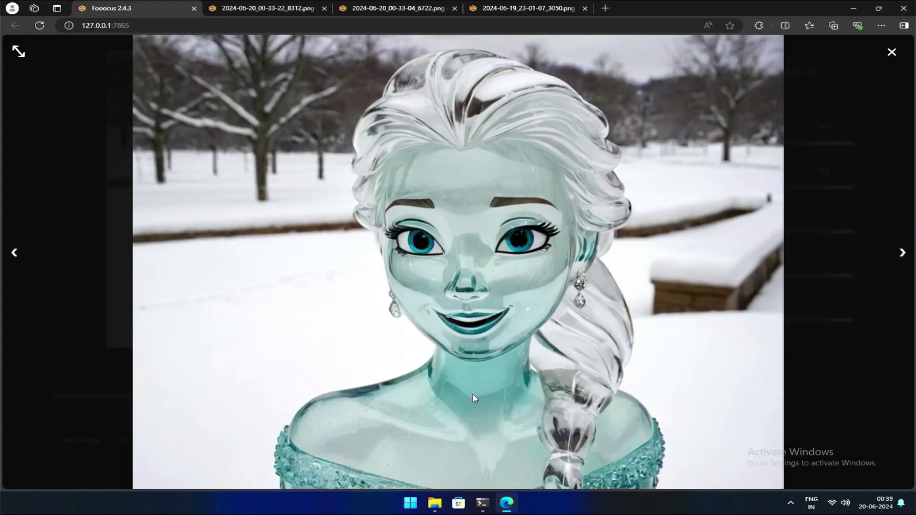